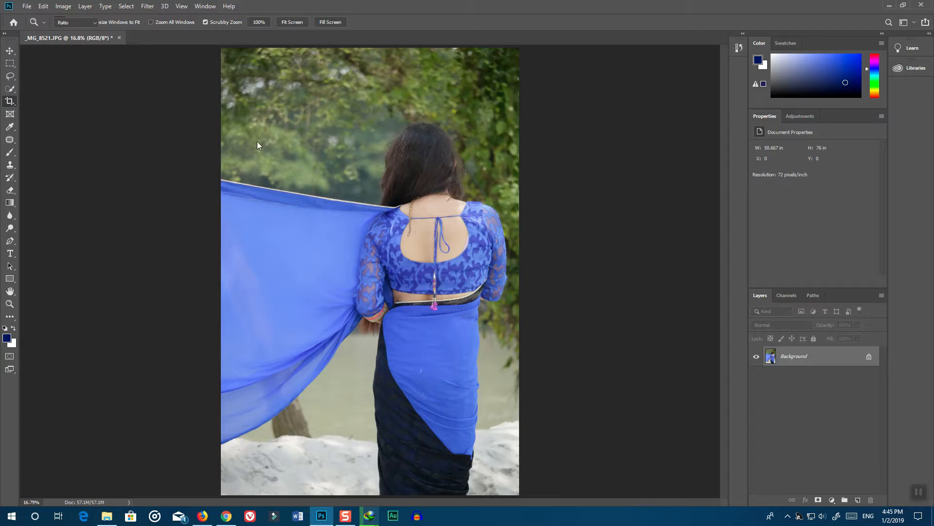
Step: Crop off the lower part of the photo just below the waist, keeping the full width and a height of about 46.889 in
{"action": "mouse_move", "coordinate": [372, 493]}
{"action": "left_mouse_down"}
{"action": "mouse_move", "coordinate": [392, 400]}
{"action": "mouse_move", "coordinate": [402, 407]}
{"action": "left_mouse_up"}
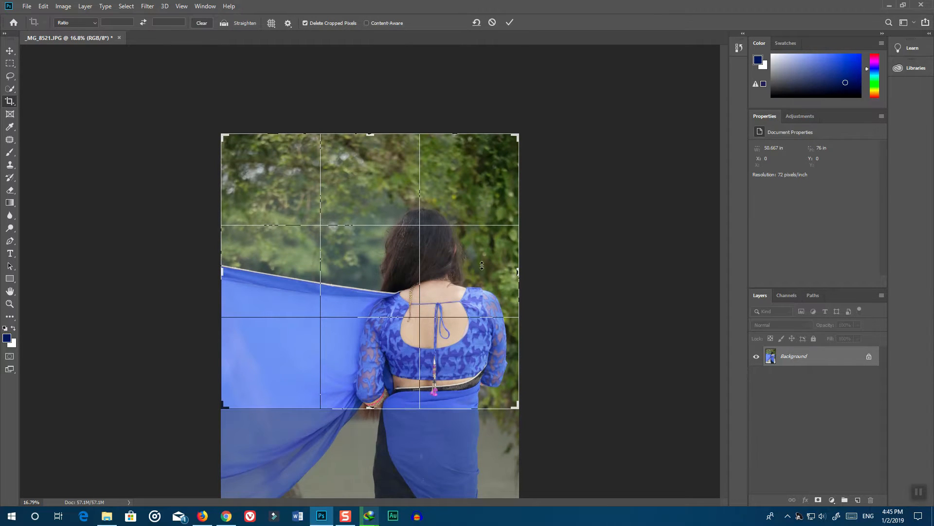
{"action": "left_click", "coordinate": [509, 22]}
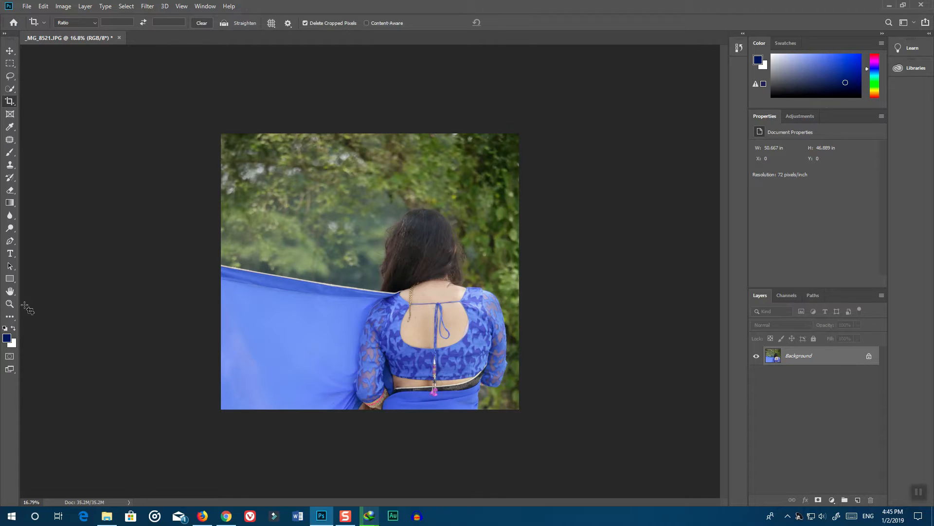
{"action": "left_click", "coordinate": [9, 304]}
{"action": "right_click", "coordinate": [358, 253]}
{"action": "left_click", "coordinate": [364, 258]}
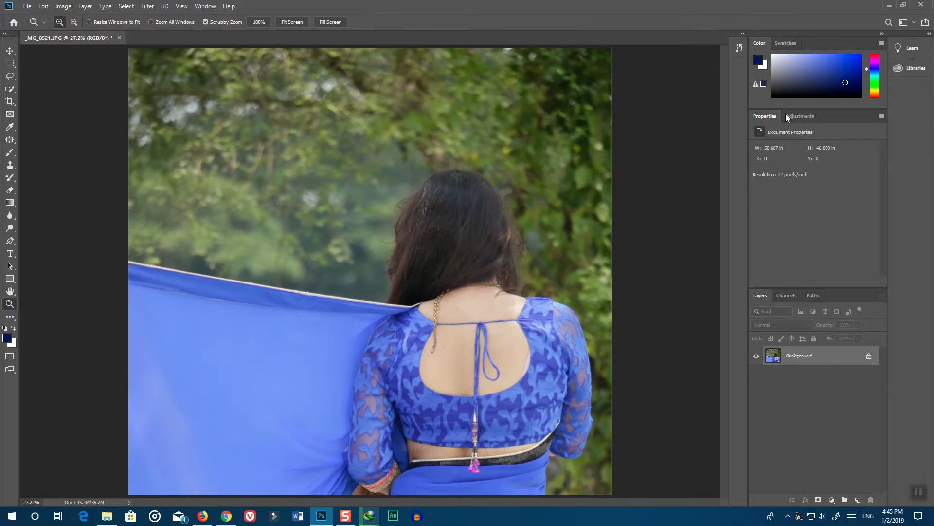
Step: Add a Brightness/Contrast adjustment layer with brightness 16 and contrast 45
{"action": "left_click", "coordinate": [807, 115]}
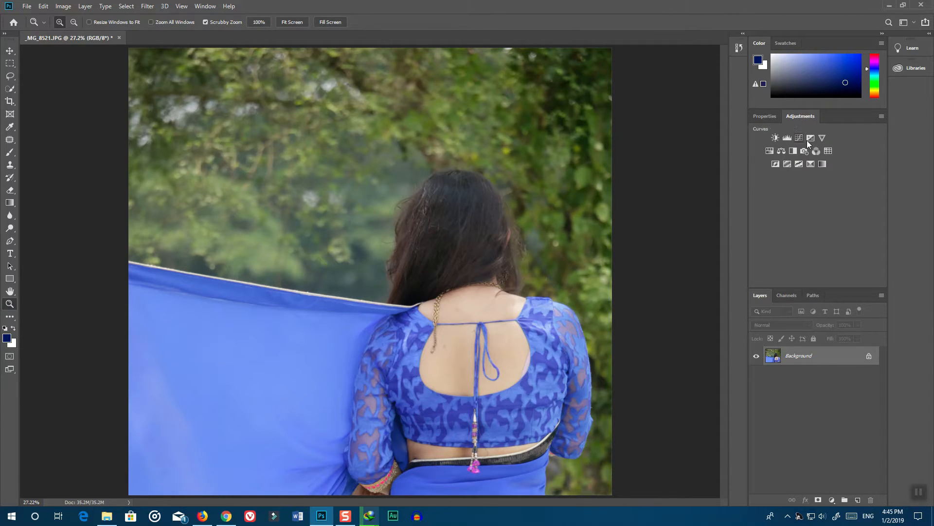
{"action": "left_click", "coordinate": [775, 138]}
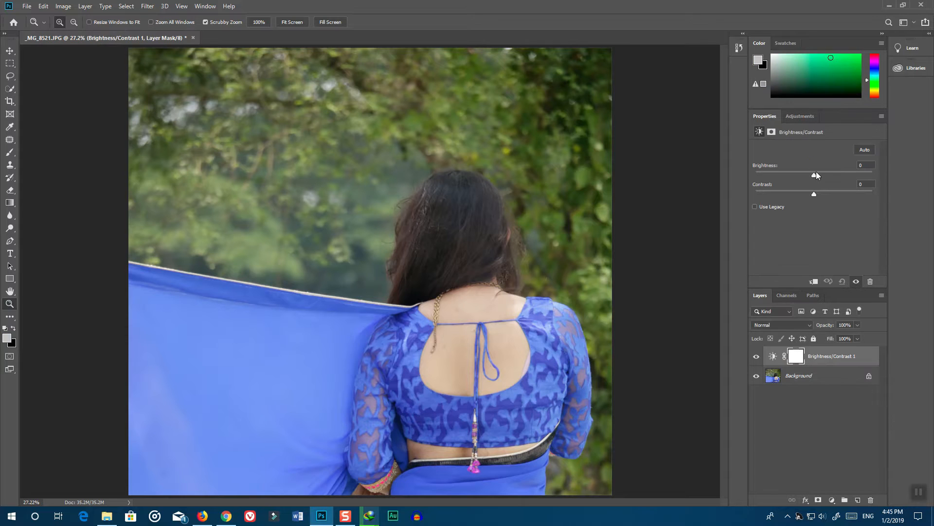
{"action": "left_click_drag", "start_coordinate": [816, 173], "coordinate": [818, 176]}
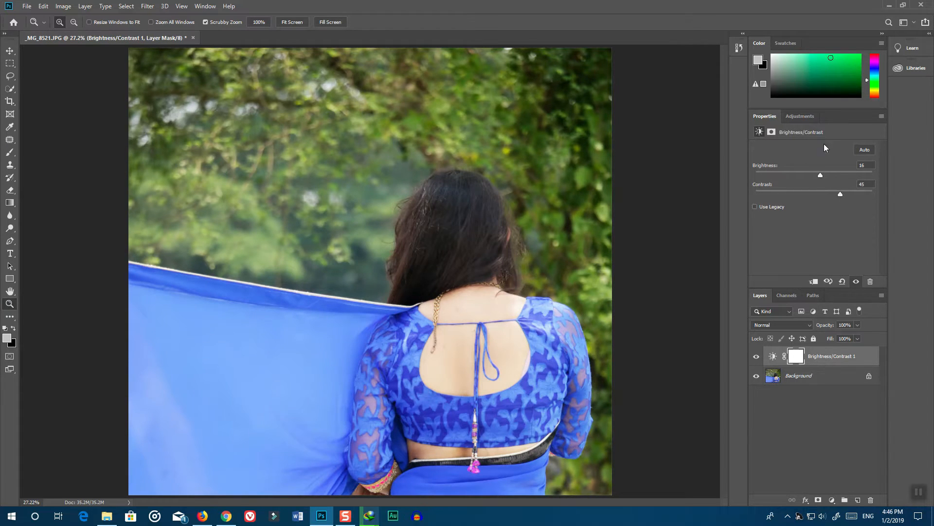
Step: Add a Levels adjustment layer with input levels 12, 0.91 and 242 and output levels 0 to 229
{"action": "left_click", "coordinate": [811, 117]}
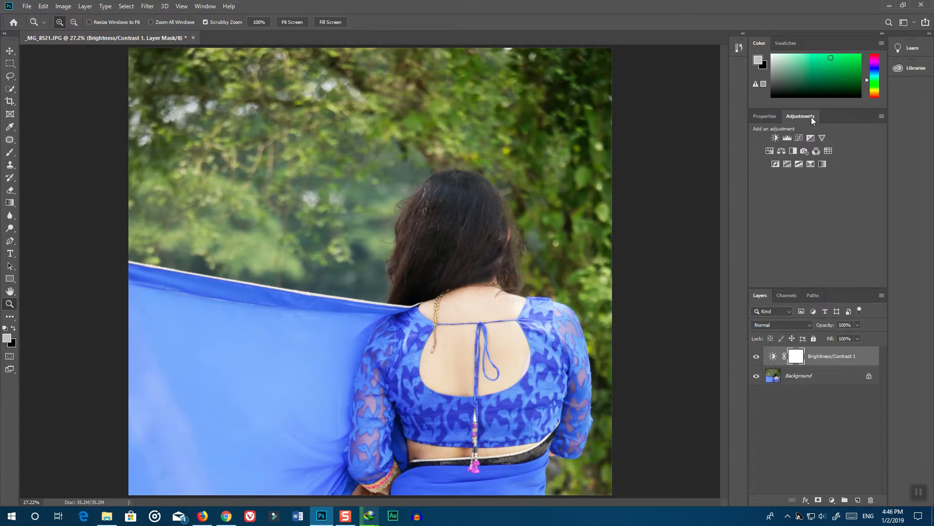
{"action": "left_click", "coordinate": [788, 138]}
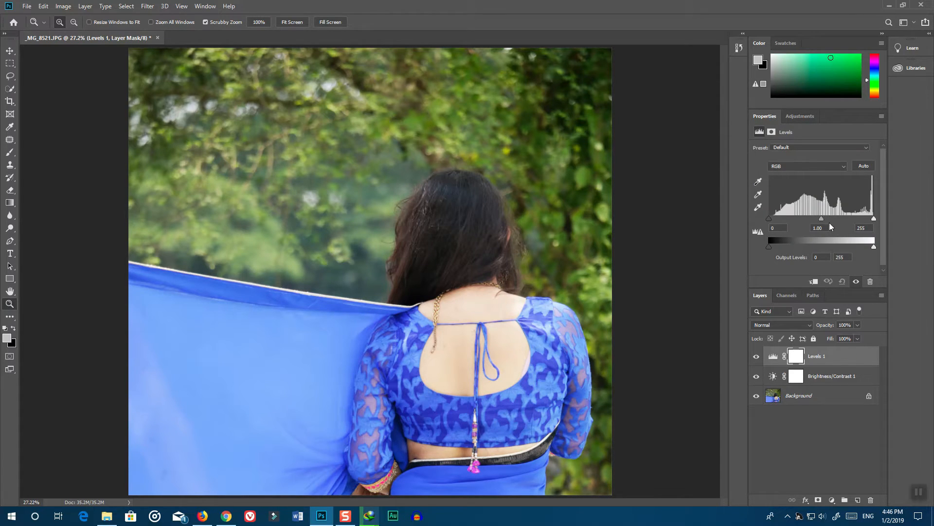
{"action": "left_click_drag", "start_coordinate": [823, 218], "coordinate": [825, 218]}
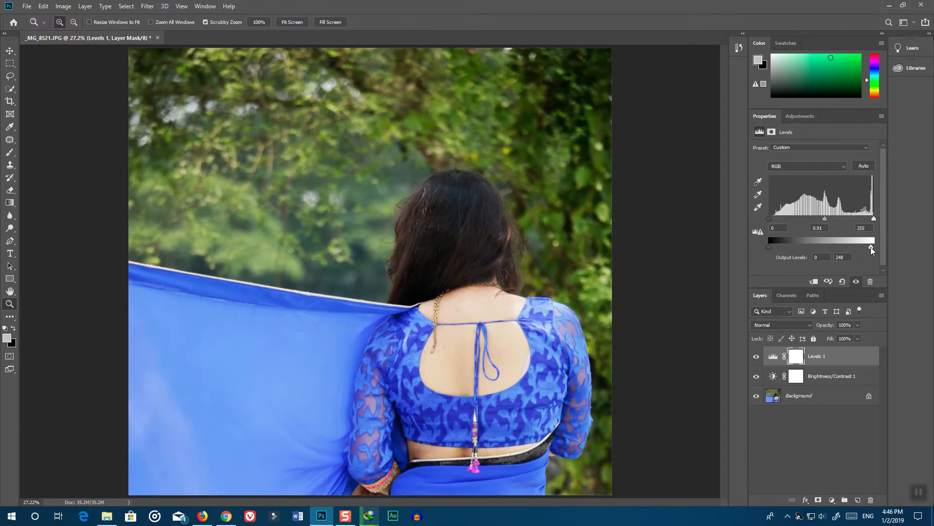
{"action": "left_click_drag", "start_coordinate": [867, 245], "coordinate": [863, 243]}
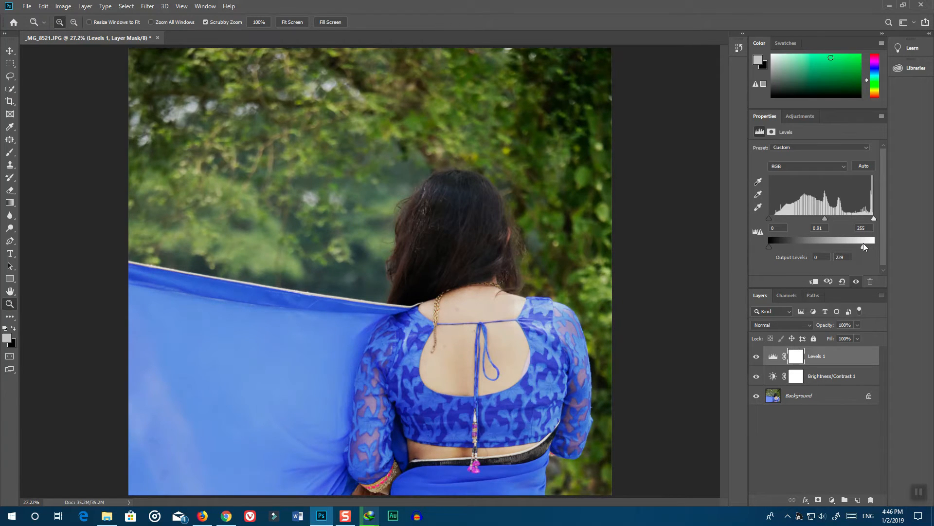
{"action": "left_click_drag", "start_coordinate": [770, 219], "coordinate": [775, 219]}
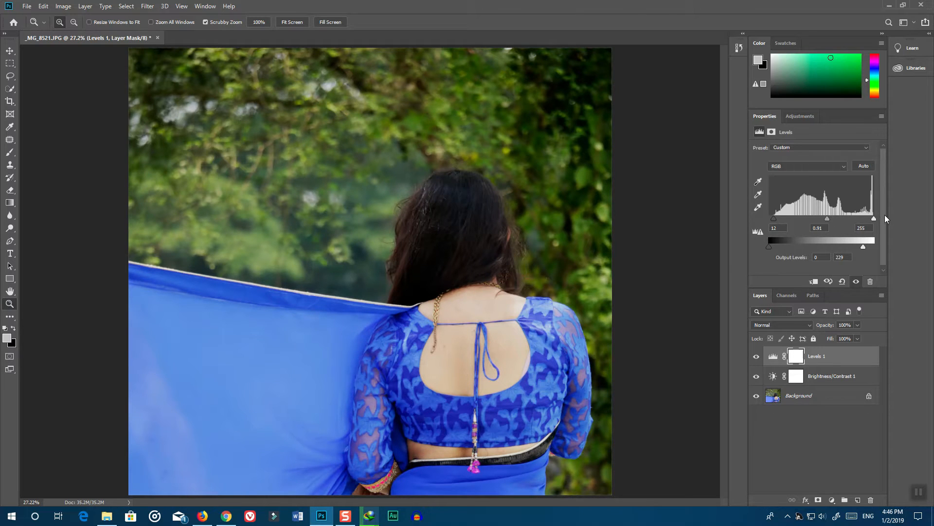
{"action": "left_click_drag", "start_coordinate": [872, 219], "coordinate": [868, 219]}
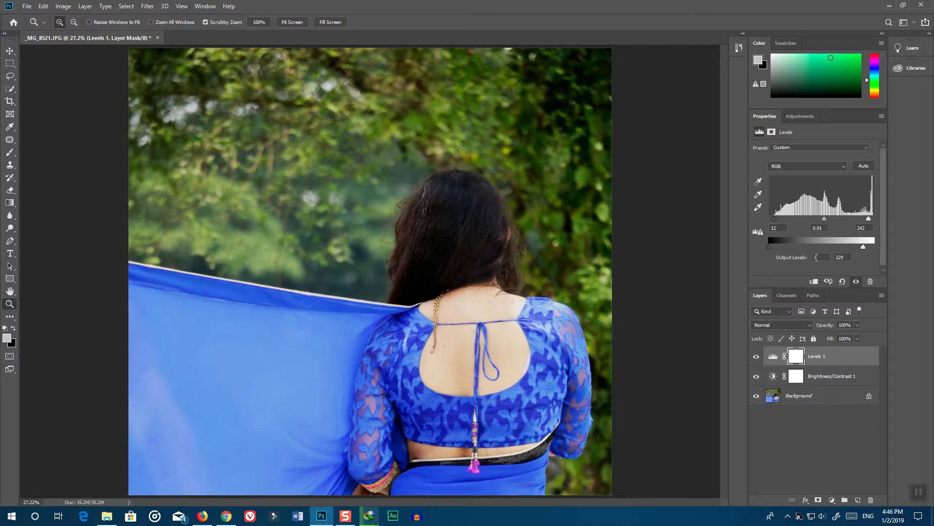
{"action": "left_click_drag", "start_coordinate": [772, 246], "coordinate": [765, 246]}
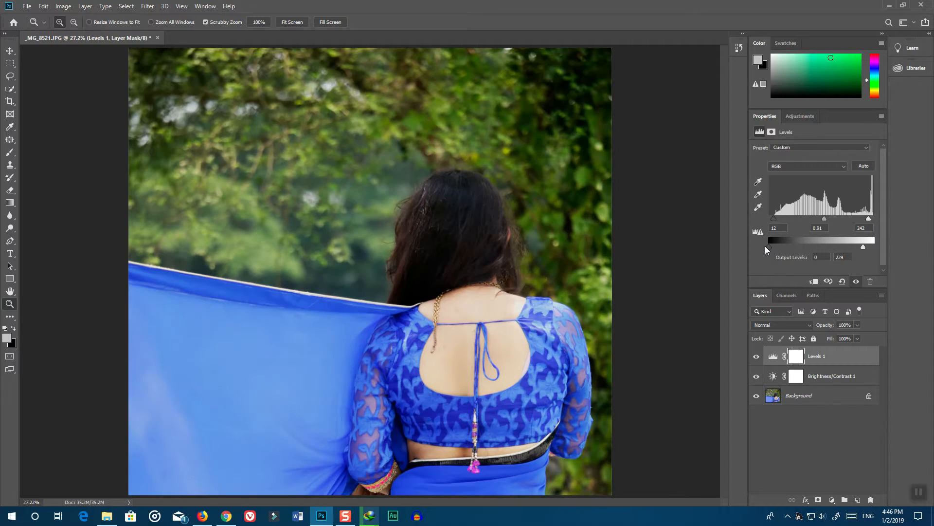
Step: Add a Color Balance adjustment layer and shift the midtones, with Magenta–Green at -7 and Yellow–Blue at -12
{"action": "left_click", "coordinate": [800, 117]}
{"action": "left_click", "coordinate": [781, 151]}
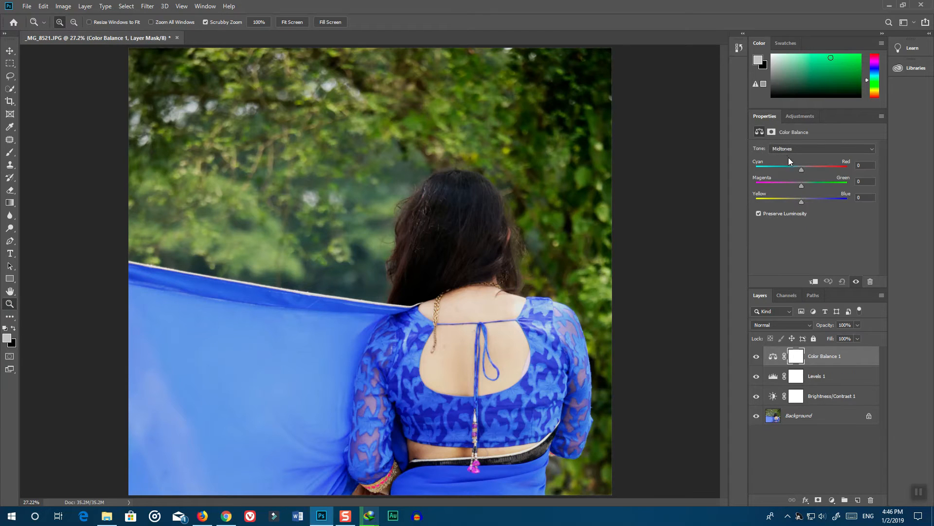
{"action": "left_click_drag", "start_coordinate": [802, 171], "coordinate": [802, 170]}
{"action": "left_click", "coordinate": [804, 201]}
Step: Set the Color Balance shadows to Cyan–Red -5, Magenta–Green -1 and Yellow–Blue +6
{"action": "left_click", "coordinate": [793, 151]}
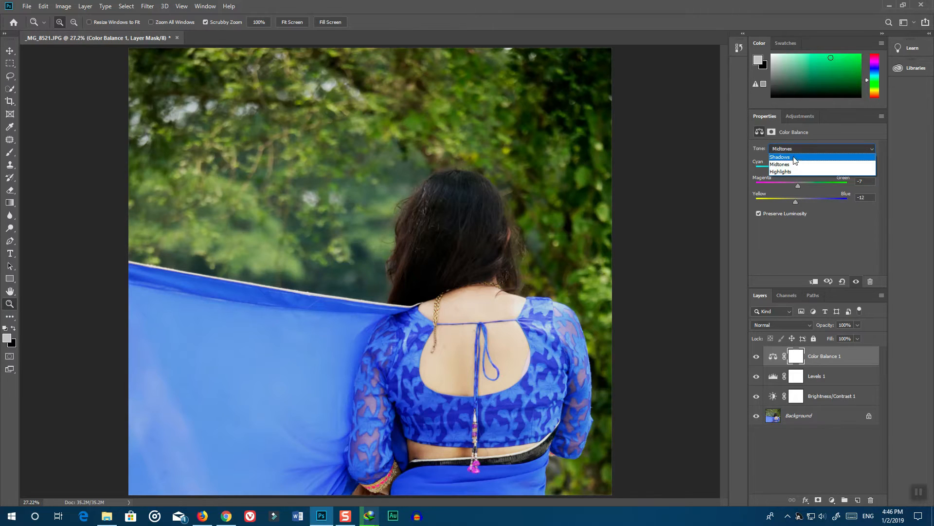
{"action": "left_click", "coordinate": [796, 157]}
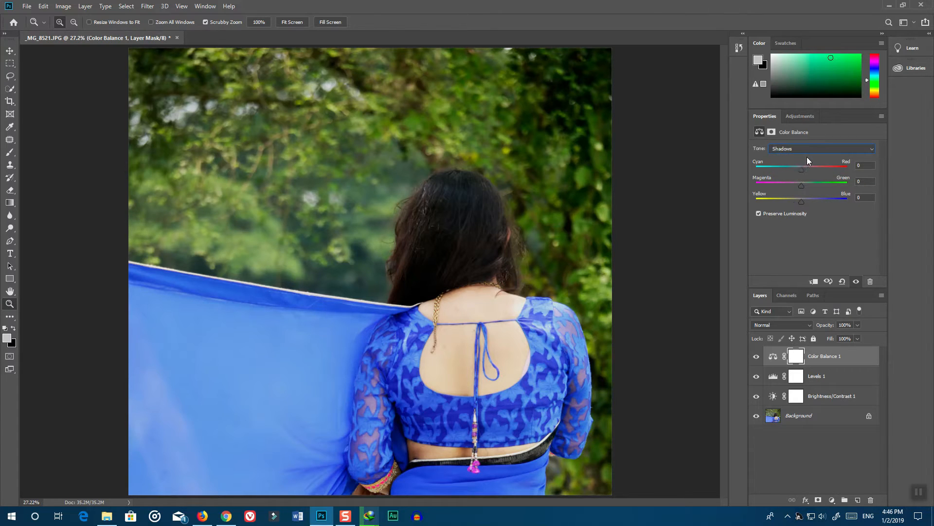
{"action": "left_click_drag", "start_coordinate": [804, 168], "coordinate": [800, 168]}
{"action": "left_click", "coordinate": [805, 199]}
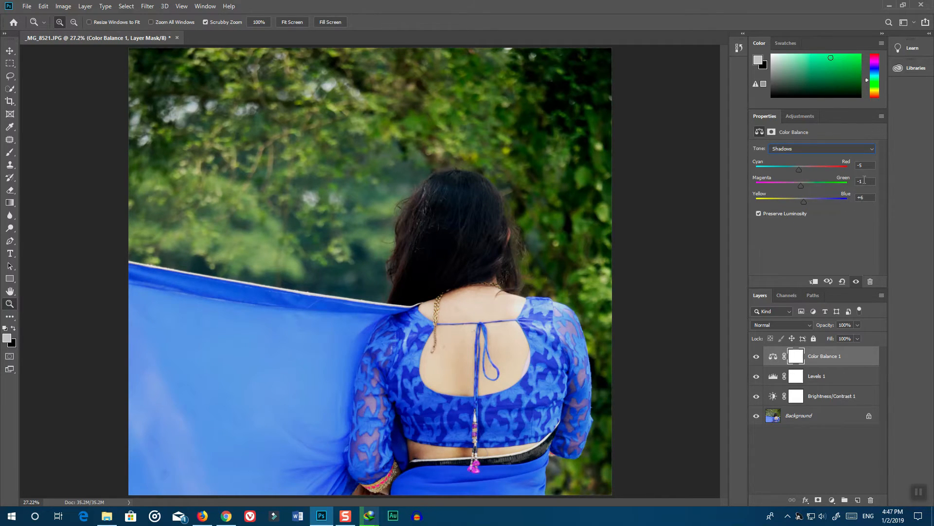
Step: Adjust the Cyan–Red, Magenta–Green and Yellow–Blue balance for the remaining tone range of the Color Balance layer
{"action": "left_click", "coordinate": [810, 146]}
{"action": "left_click", "coordinate": [800, 171]}
{"action": "left_click", "coordinate": [804, 171]}
{"action": "left_click", "coordinate": [801, 186]}
{"action": "left_click_drag", "start_coordinate": [802, 201], "coordinate": [805, 202]}
Step: Add a Hue/Saturation adjustment layer with the Master range at hue -30, saturation +14 and lightness -5
{"action": "left_click", "coordinate": [801, 116]}
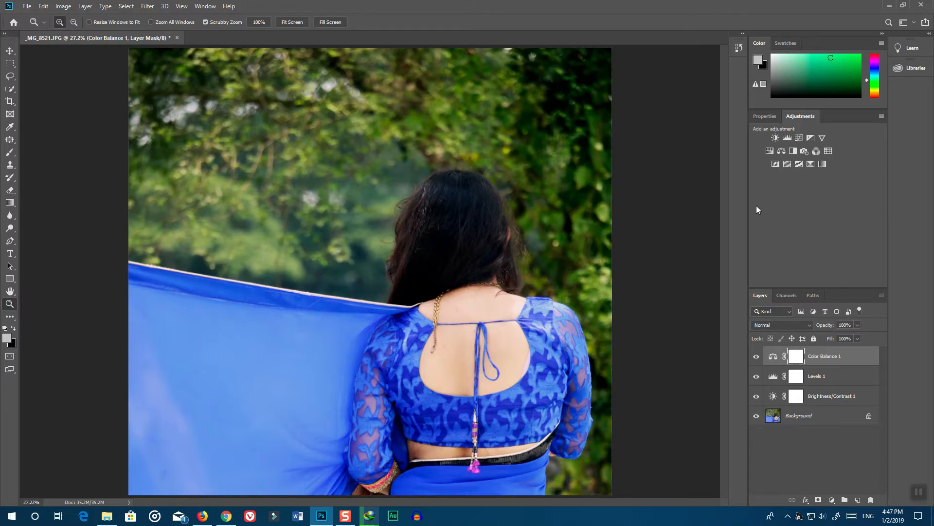
{"action": "left_click", "coordinate": [832, 499]}
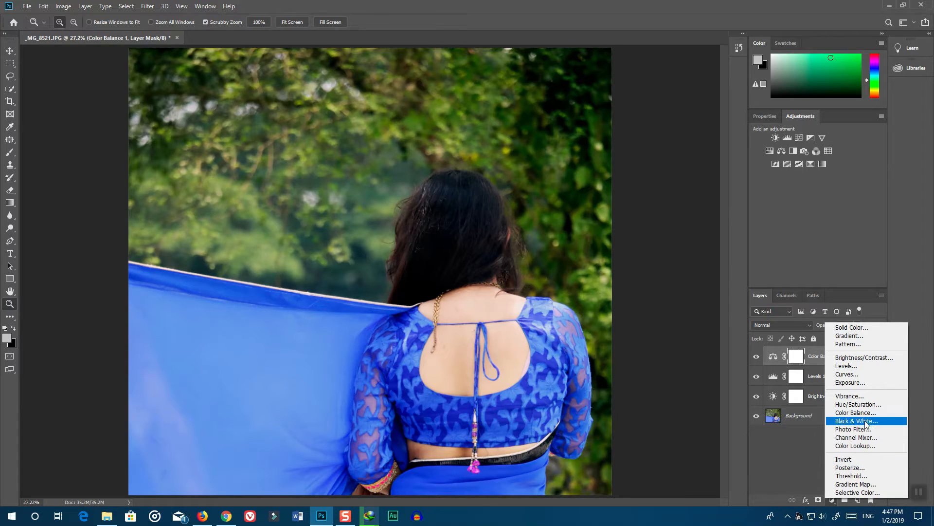
{"action": "left_click", "coordinate": [855, 405]}
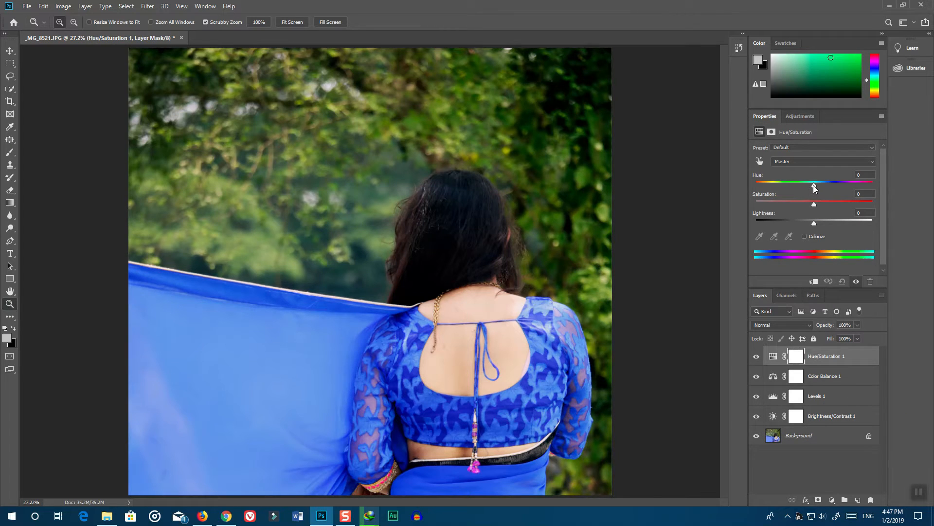
{"action": "left_click", "coordinate": [793, 162]}
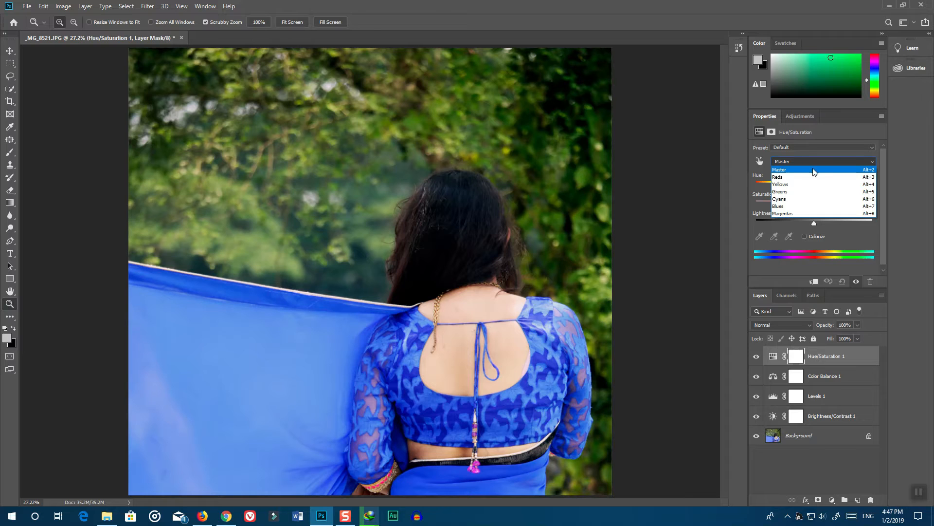
{"action": "left_click", "coordinate": [791, 169]}
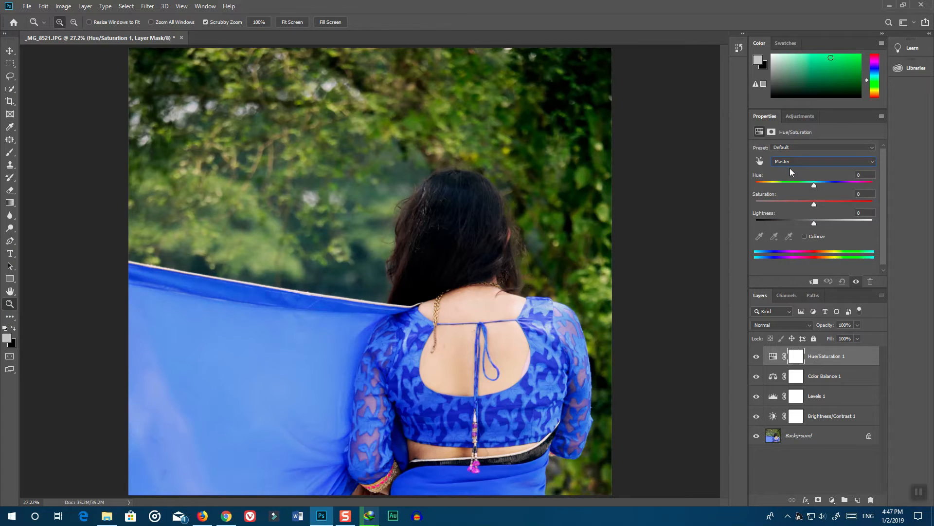
{"action": "mouse_move", "coordinate": [814, 187]}
{"action": "left_mouse_down"}
{"action": "mouse_move", "coordinate": [892, 186]}
{"action": "mouse_move", "coordinate": [782, 185]}
{"action": "mouse_move", "coordinate": [796, 183]}
{"action": "left_mouse_up"}
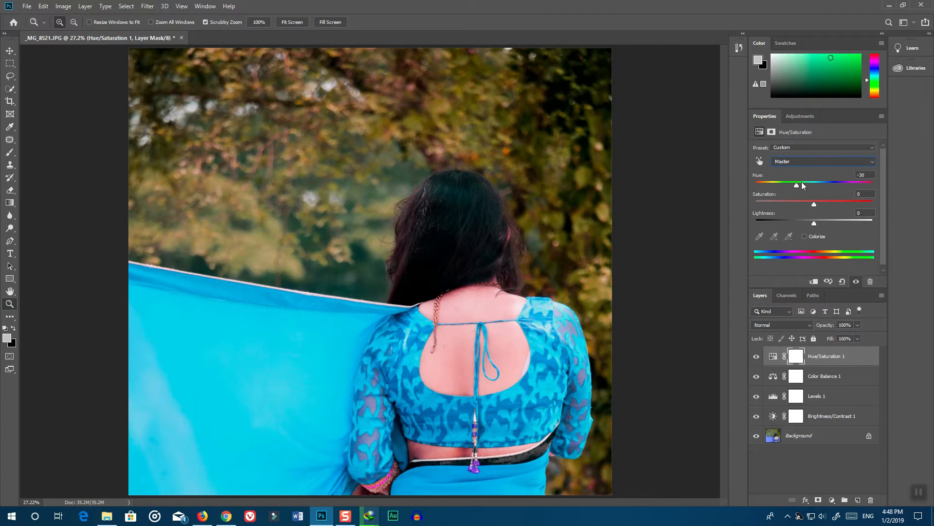
{"action": "left_click_drag", "start_coordinate": [812, 202], "coordinate": [821, 205]}
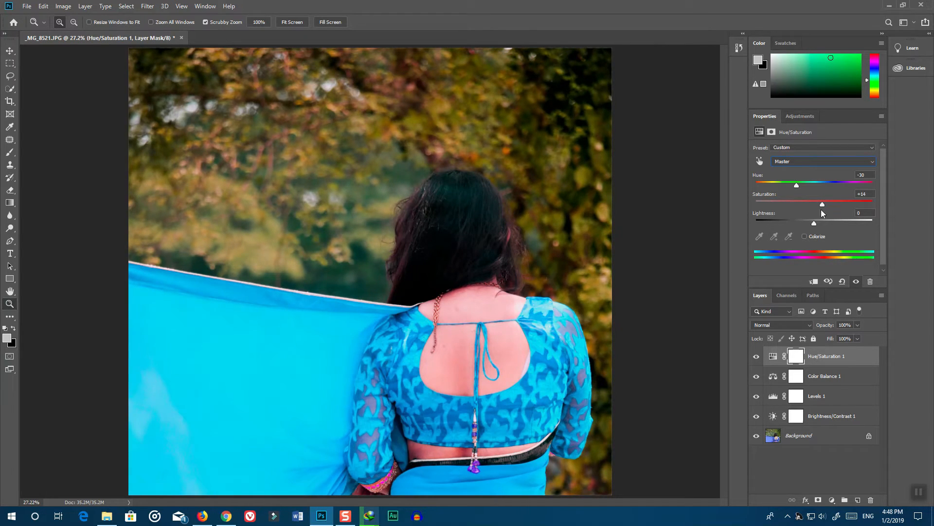
{"action": "left_click_drag", "start_coordinate": [819, 220], "coordinate": [810, 222]}
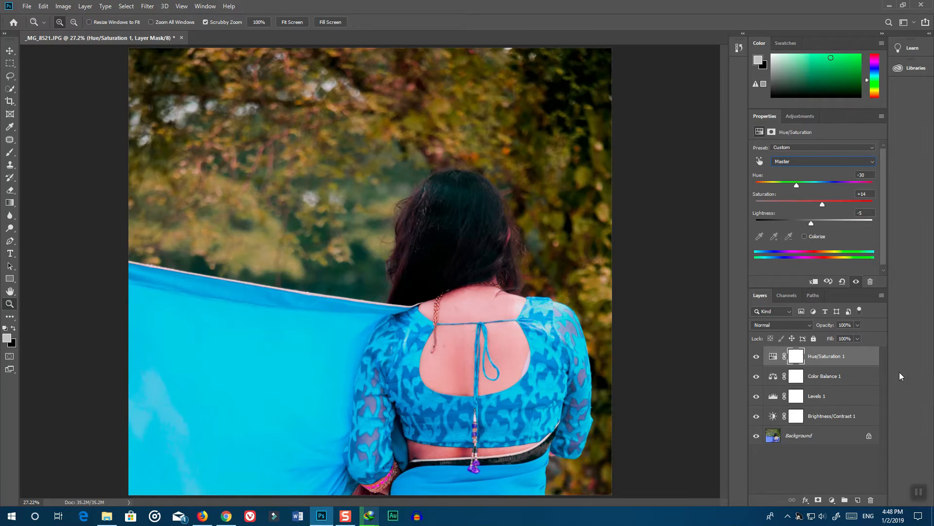
Step: Activate the Hue/Saturation layer's mask and make black (000000) the foreground colour
{"action": "left_click", "coordinate": [831, 359]}
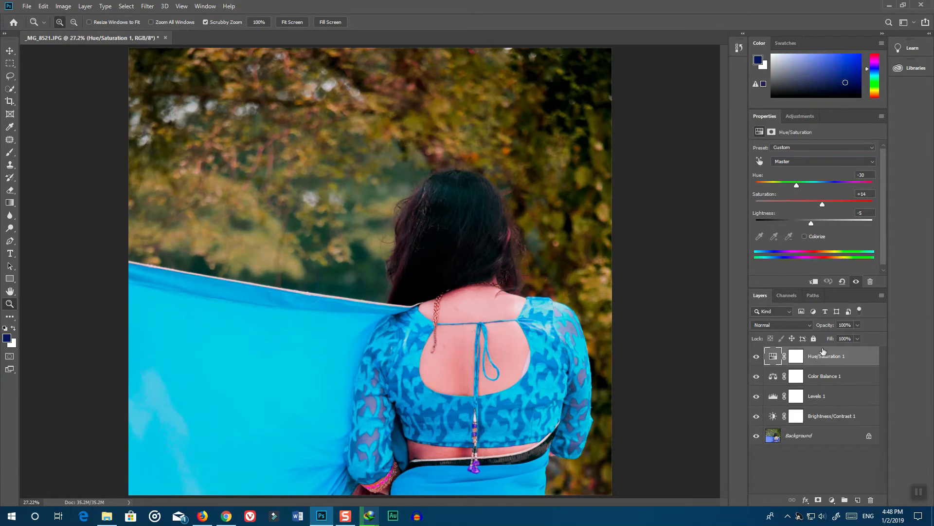
{"action": "key", "text": "i"}
{"action": "left_click", "coordinate": [6, 339]}
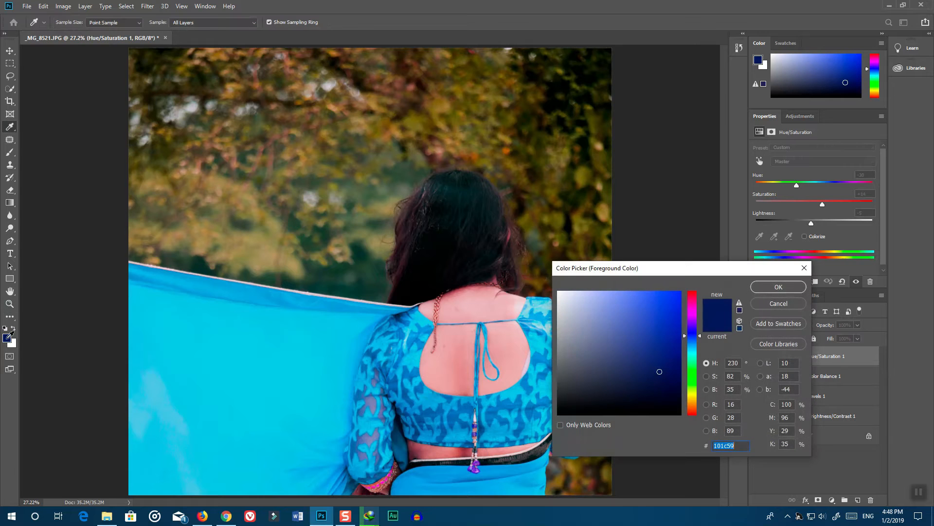
{"action": "left_click", "coordinate": [614, 415]}
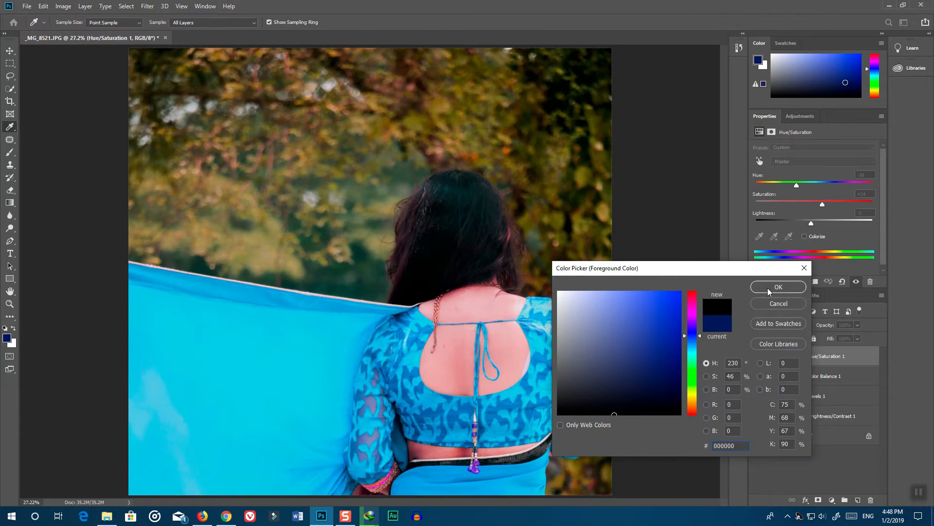
{"action": "left_click", "coordinate": [768, 288]}
{"action": "key", "text": "z"}
{"action": "left_click", "coordinate": [796, 357]}
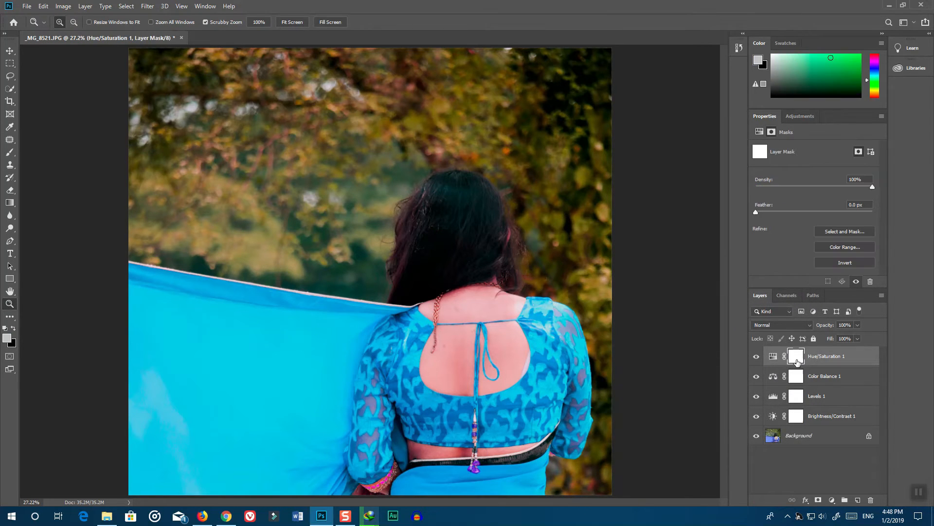
{"action": "left_click", "coordinate": [16, 329]}
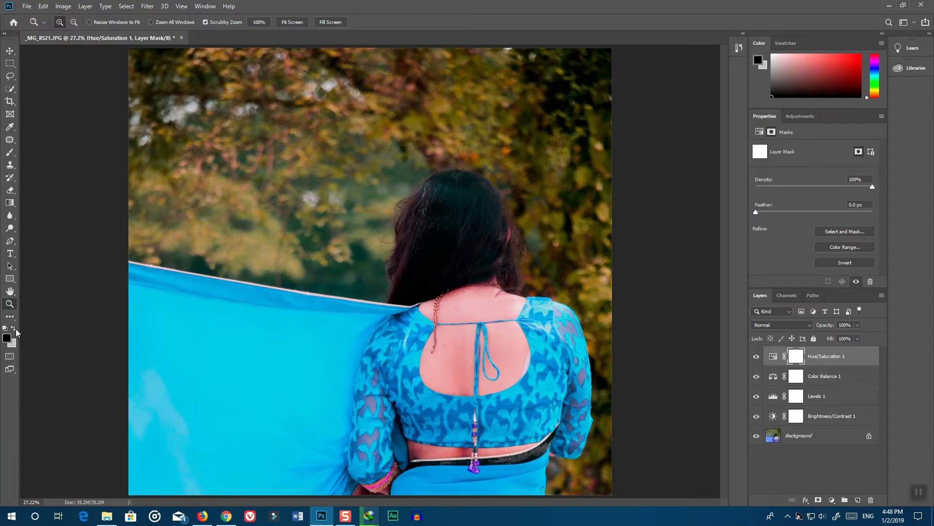
Step: Paint a first Brush stroke on the back's skin in the Hue/Saturation mask, using Normal mode and a 120 px brush
{"action": "left_click", "coordinate": [10, 153]}
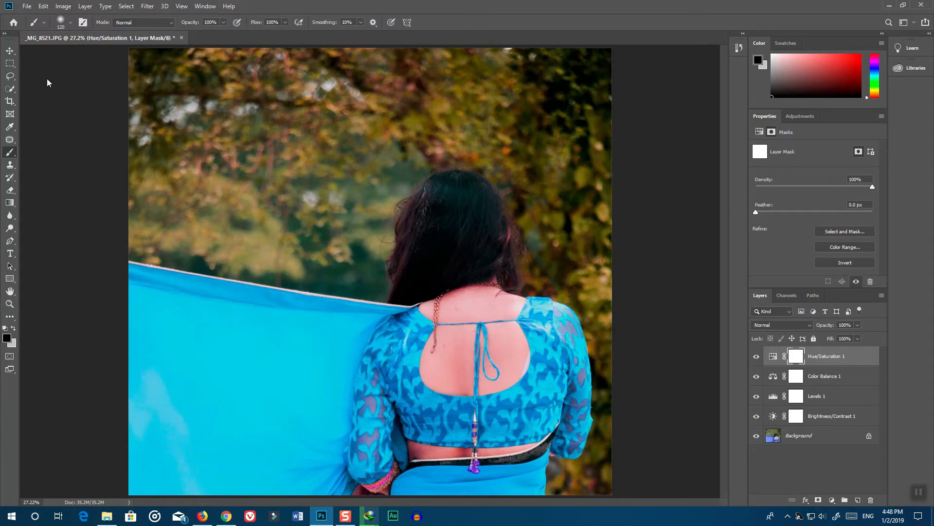
{"action": "left_click", "coordinate": [133, 25]}
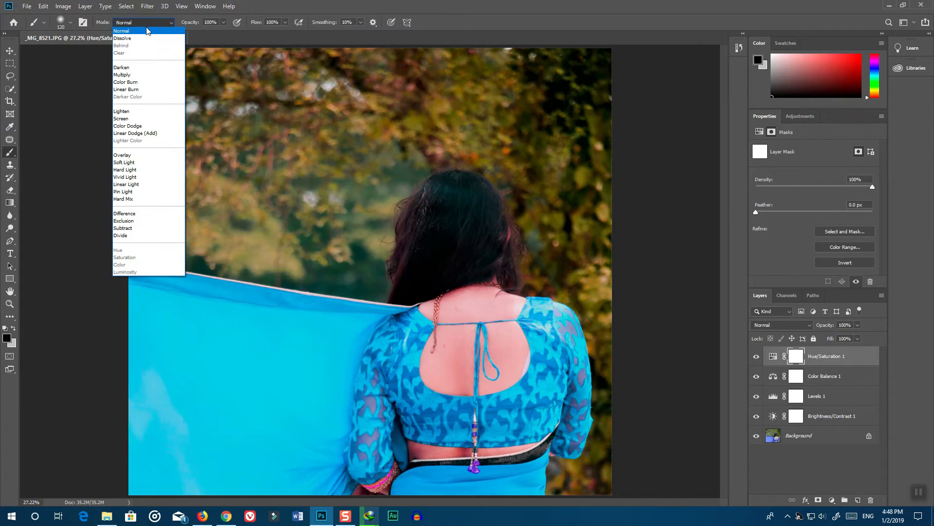
{"action": "left_click", "coordinate": [142, 31]}
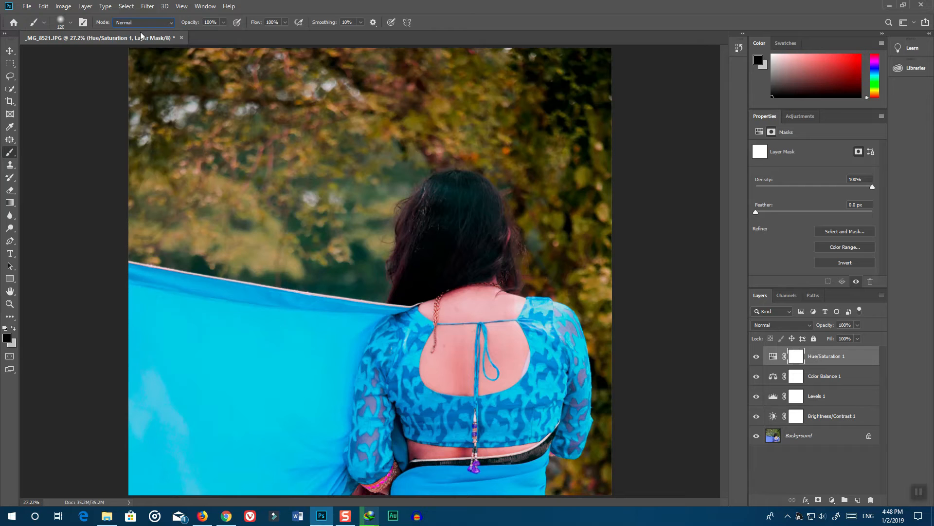
{"action": "left_click", "coordinate": [69, 22]}
{"action": "left_click_drag", "start_coordinate": [472, 333], "coordinate": [453, 354]}
Step: Paint black on the Hue/Saturation mask over the bare back and the skin below the neck with the 120 px brush
{"action": "left_click", "coordinate": [9, 303]}
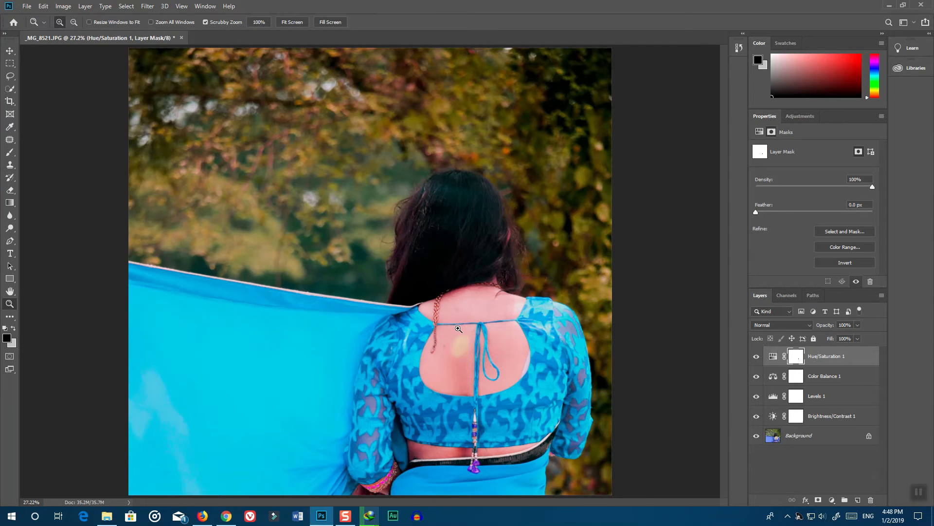
{"action": "left_click_drag", "start_coordinate": [458, 329], "coordinate": [486, 335]}
{"action": "scroll", "coordinate": [487, 334], "scroll_direction": "down", "scroll_amount": 2}
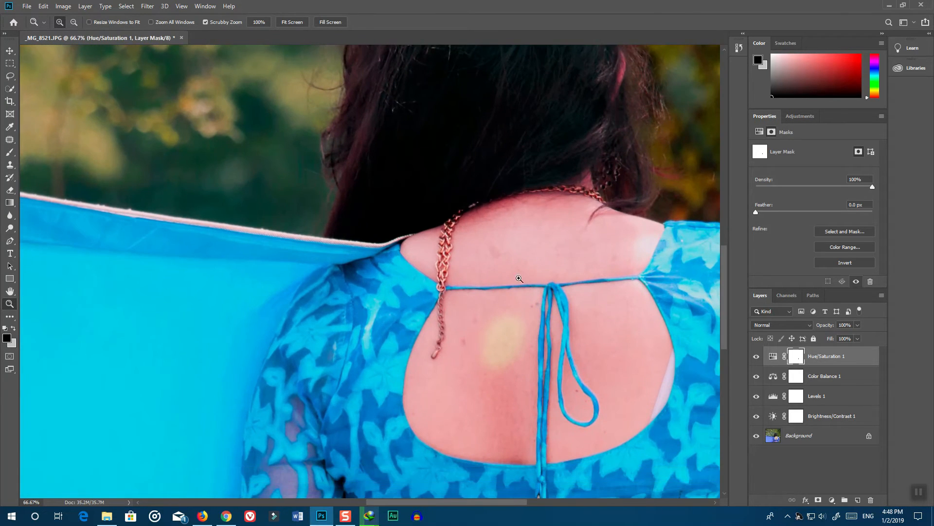
{"action": "left_click", "coordinate": [14, 152]}
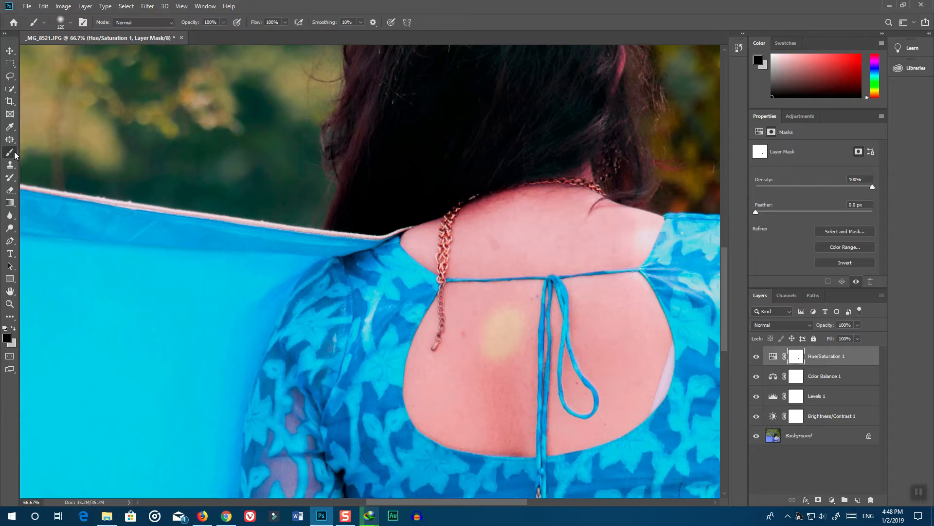
{"action": "mouse_move", "coordinate": [484, 313]}
{"action": "left_mouse_down"}
{"action": "mouse_move", "coordinate": [475, 378]}
{"action": "mouse_move", "coordinate": [460, 389]}
{"action": "mouse_move", "coordinate": [463, 371]}
{"action": "mouse_move", "coordinate": [452, 368]}
{"action": "mouse_move", "coordinate": [467, 346]}
{"action": "mouse_move", "coordinate": [461, 418]}
{"action": "mouse_move", "coordinate": [494, 388]}
{"action": "mouse_move", "coordinate": [495, 427]}
{"action": "mouse_move", "coordinate": [510, 350]}
{"action": "mouse_move", "coordinate": [497, 446]}
{"action": "mouse_move", "coordinate": [513, 348]}
{"action": "mouse_move", "coordinate": [501, 433]}
{"action": "mouse_move", "coordinate": [447, 422]}
{"action": "mouse_move", "coordinate": [424, 366]}
{"action": "left_mouse_up"}
{"action": "mouse_move", "coordinate": [418, 394]}
{"action": "left_mouse_down"}
{"action": "mouse_move", "coordinate": [455, 423]}
{"action": "mouse_move", "coordinate": [486, 404]}
{"action": "mouse_move", "coordinate": [514, 299]}
{"action": "mouse_move", "coordinate": [445, 303]}
{"action": "mouse_move", "coordinate": [427, 351]}
{"action": "mouse_move", "coordinate": [445, 332]}
{"action": "mouse_move", "coordinate": [486, 357]}
{"action": "mouse_move", "coordinate": [524, 315]}
{"action": "mouse_move", "coordinate": [524, 299]}
{"action": "mouse_move", "coordinate": [513, 344]}
{"action": "mouse_move", "coordinate": [515, 438]}
{"action": "mouse_move", "coordinate": [520, 375]}
{"action": "mouse_move", "coordinate": [517, 441]}
{"action": "left_mouse_up"}
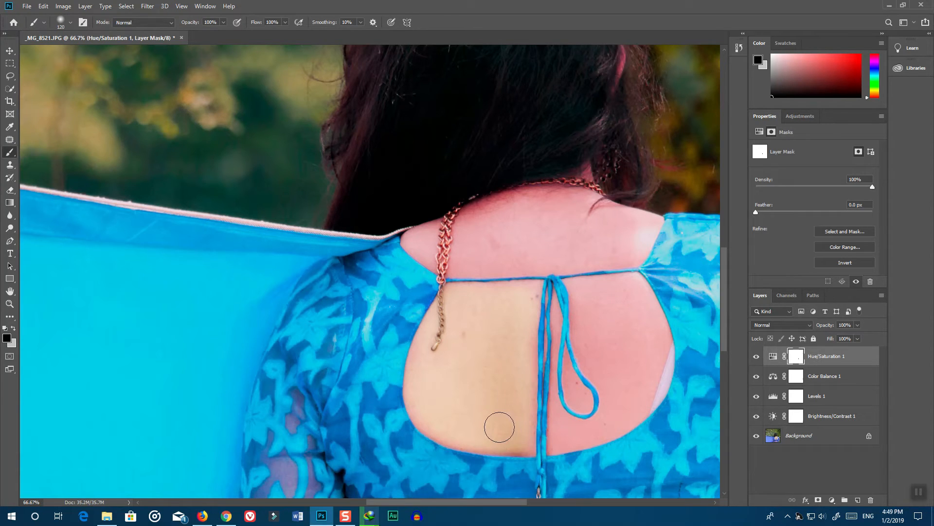
{"action": "mouse_move", "coordinate": [519, 211]}
{"action": "left_mouse_down"}
{"action": "mouse_move", "coordinate": [572, 222]}
{"action": "mouse_move", "coordinate": [546, 236]}
{"action": "mouse_move", "coordinate": [566, 238]}
{"action": "mouse_move", "coordinate": [641, 224]}
{"action": "mouse_move", "coordinate": [632, 245]}
{"action": "mouse_move", "coordinate": [555, 250]}
{"action": "mouse_move", "coordinate": [521, 235]}
{"action": "mouse_move", "coordinate": [532, 215]}
{"action": "mouse_move", "coordinate": [559, 202]}
{"action": "mouse_move", "coordinate": [543, 205]}
{"action": "mouse_move", "coordinate": [605, 215]}
{"action": "mouse_move", "coordinate": [602, 232]}
{"action": "mouse_move", "coordinate": [549, 206]}
{"action": "mouse_move", "coordinate": [521, 207]}
{"action": "mouse_move", "coordinate": [489, 248]}
{"action": "mouse_move", "coordinate": [510, 209]}
{"action": "mouse_move", "coordinate": [486, 218]}
{"action": "mouse_move", "coordinate": [470, 246]}
{"action": "mouse_move", "coordinate": [477, 216]}
{"action": "mouse_move", "coordinate": [482, 251]}
{"action": "mouse_move", "coordinate": [530, 261]}
{"action": "mouse_move", "coordinate": [514, 259]}
{"action": "mouse_move", "coordinate": [566, 254]}
{"action": "mouse_move", "coordinate": [464, 264]}
{"action": "mouse_move", "coordinate": [600, 246]}
{"action": "mouse_move", "coordinate": [521, 240]}
{"action": "mouse_move", "coordinate": [503, 218]}
{"action": "mouse_move", "coordinate": [542, 222]}
{"action": "mouse_move", "coordinate": [547, 238]}
{"action": "mouse_move", "coordinate": [484, 236]}
{"action": "mouse_move", "coordinate": [422, 256]}
{"action": "left_mouse_up"}
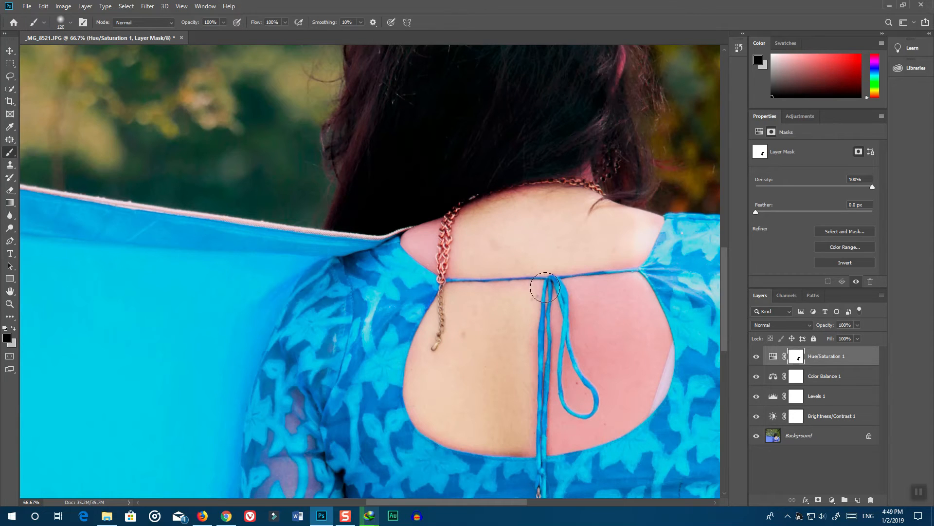
{"action": "mouse_move", "coordinate": [615, 313]}
{"action": "left_mouse_down"}
{"action": "mouse_move", "coordinate": [632, 322]}
{"action": "mouse_move", "coordinate": [599, 300]}
{"action": "mouse_move", "coordinate": [607, 291]}
{"action": "mouse_move", "coordinate": [632, 294]}
{"action": "mouse_move", "coordinate": [647, 333]}
{"action": "mouse_move", "coordinate": [640, 354]}
{"action": "mouse_move", "coordinate": [653, 330]}
{"action": "mouse_move", "coordinate": [655, 344]}
{"action": "mouse_move", "coordinate": [649, 373]}
{"action": "mouse_move", "coordinate": [638, 384]}
{"action": "mouse_move", "coordinate": [642, 365]}
{"action": "mouse_move", "coordinate": [628, 400]}
{"action": "mouse_move", "coordinate": [604, 309]}
{"action": "mouse_move", "coordinate": [594, 307]}
{"action": "mouse_move", "coordinate": [602, 359]}
{"action": "mouse_move", "coordinate": [599, 296]}
{"action": "mouse_move", "coordinate": [644, 358]}
{"action": "mouse_move", "coordinate": [621, 404]}
{"action": "mouse_move", "coordinate": [622, 350]}
{"action": "left_mouse_up"}
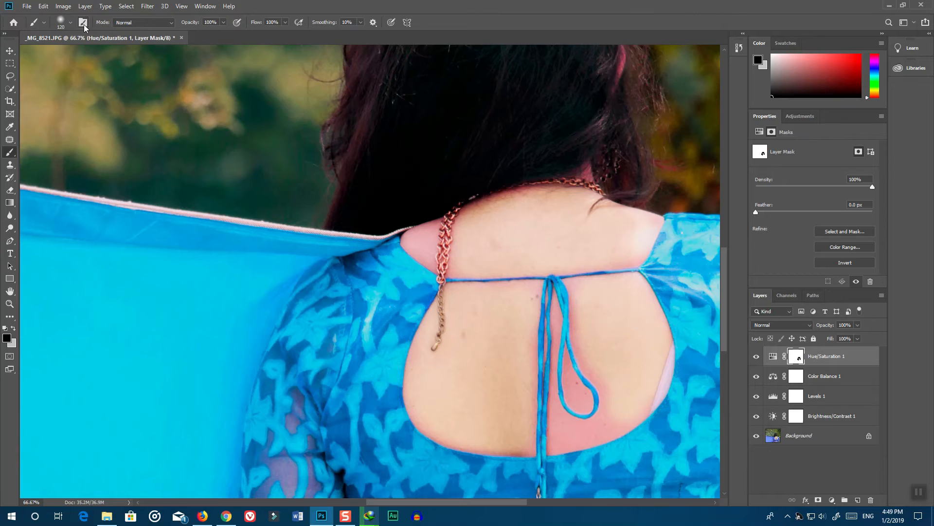
Step: Mask the remaining skin around and inside the hanging tie's loop, using brush sizes of 80 px and 50 px
{"action": "left_click", "coordinate": [72, 21]}
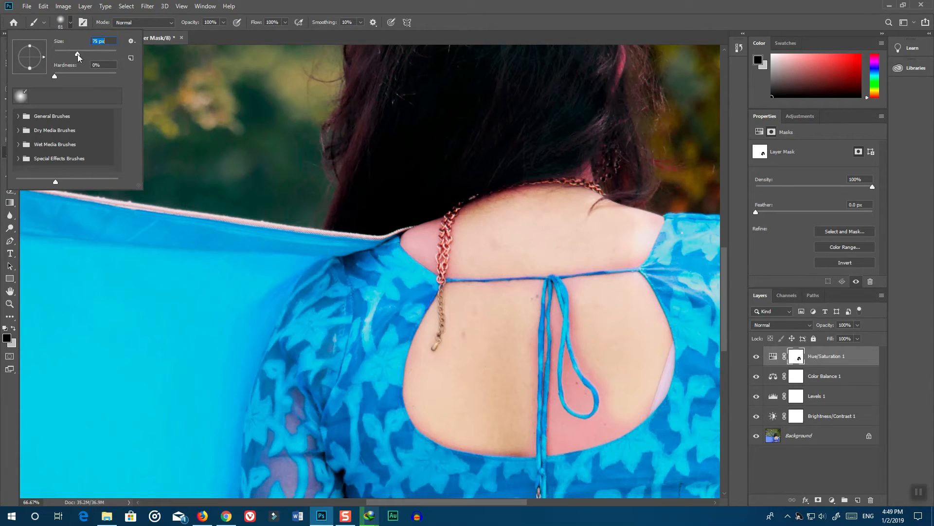
{"action": "left_click_drag", "start_coordinate": [79, 54], "coordinate": [79, 53]}
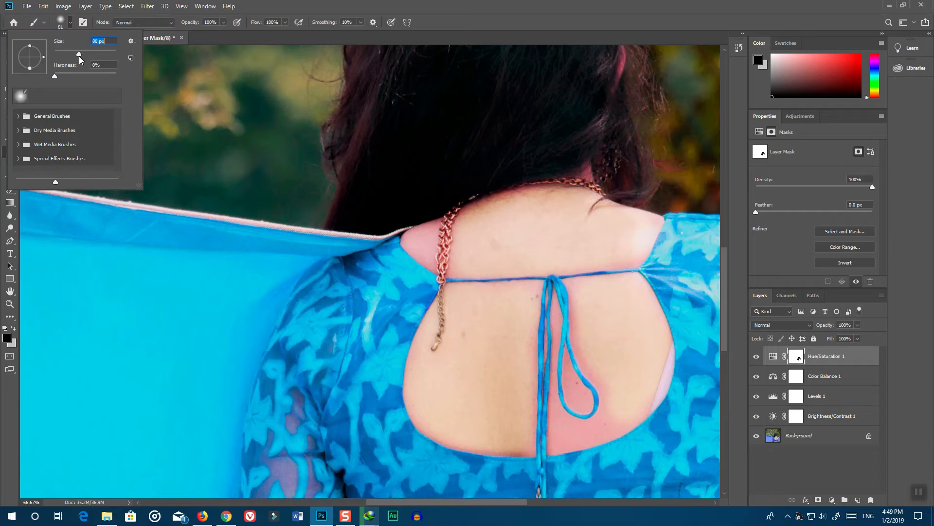
{"action": "left_click", "coordinate": [558, 428]}
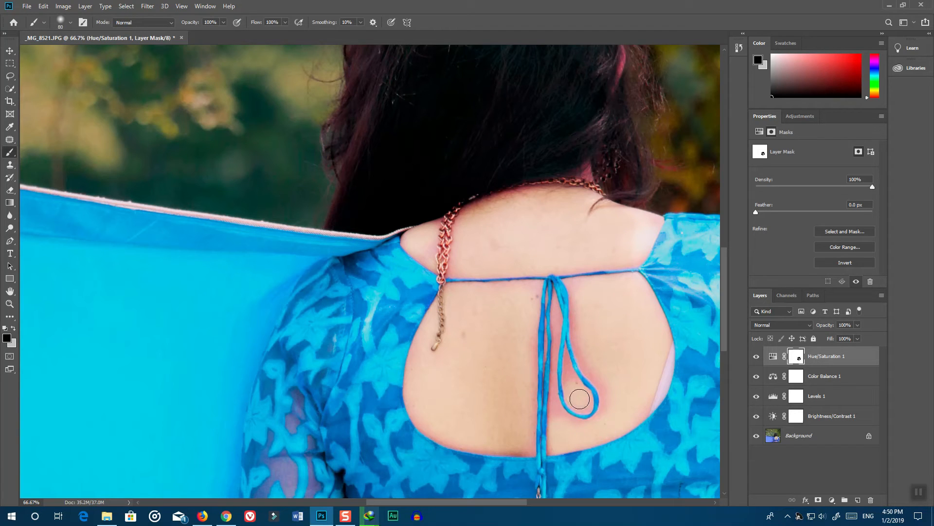
{"action": "left_click", "coordinate": [70, 23]}
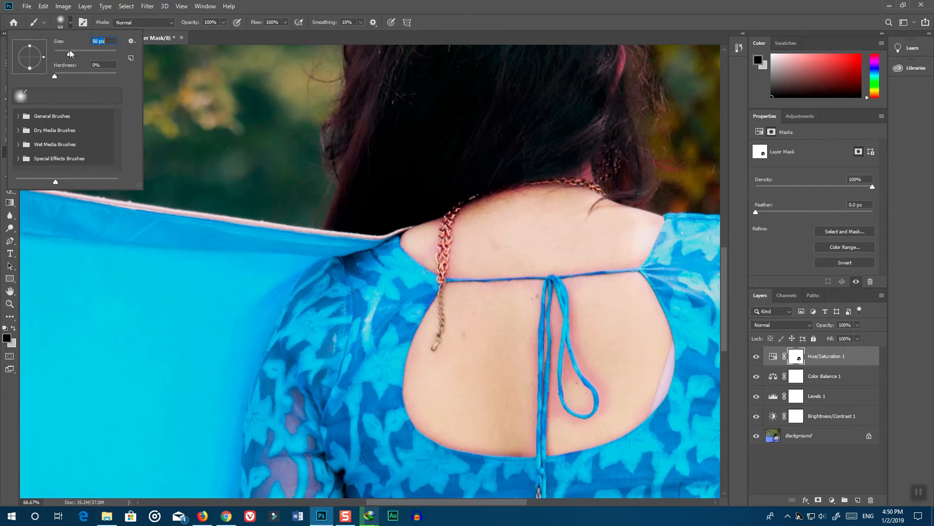
{"action": "left_click", "coordinate": [578, 345]}
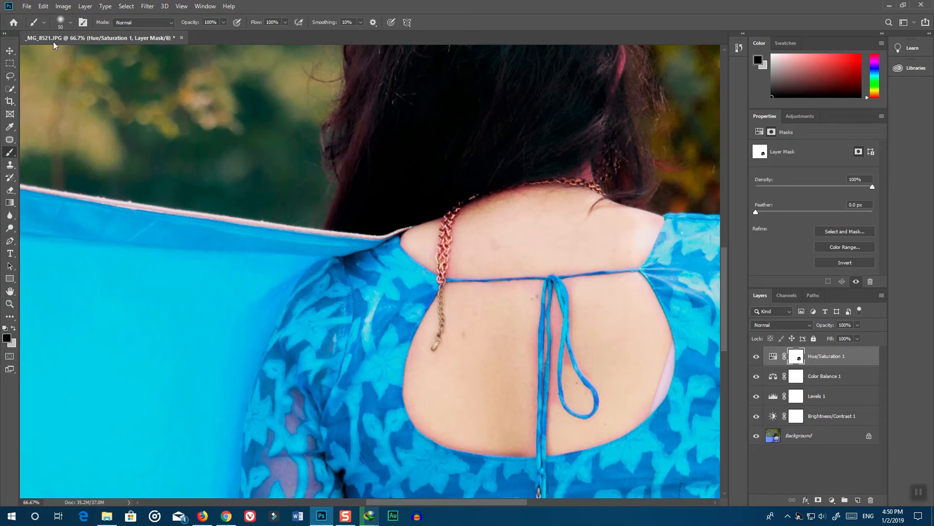
Step: Mask the narrow skin areas beside the ties and along the blouse's neckline with a 28 px brush
{"action": "left_click", "coordinate": [71, 22]}
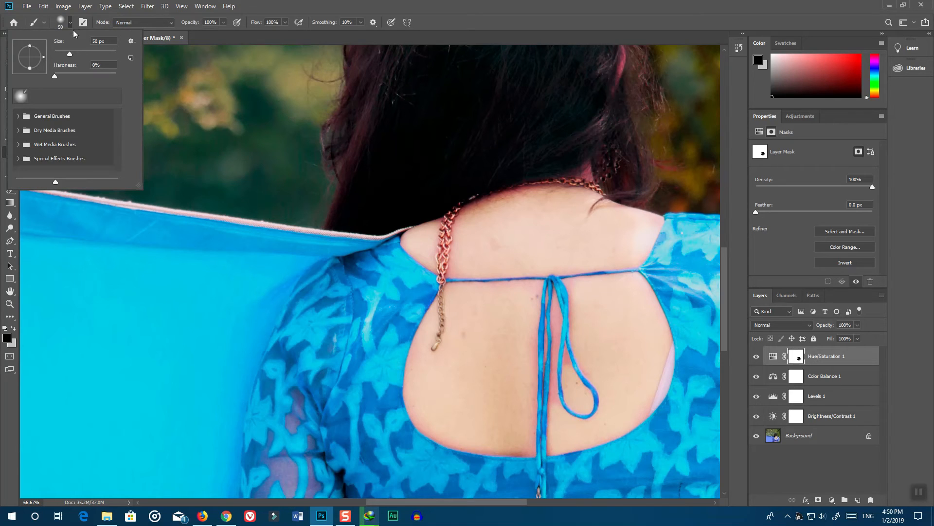
{"action": "left_click", "coordinate": [63, 53]}
{"action": "left_click_drag", "start_coordinate": [557, 310], "coordinate": [556, 318]}
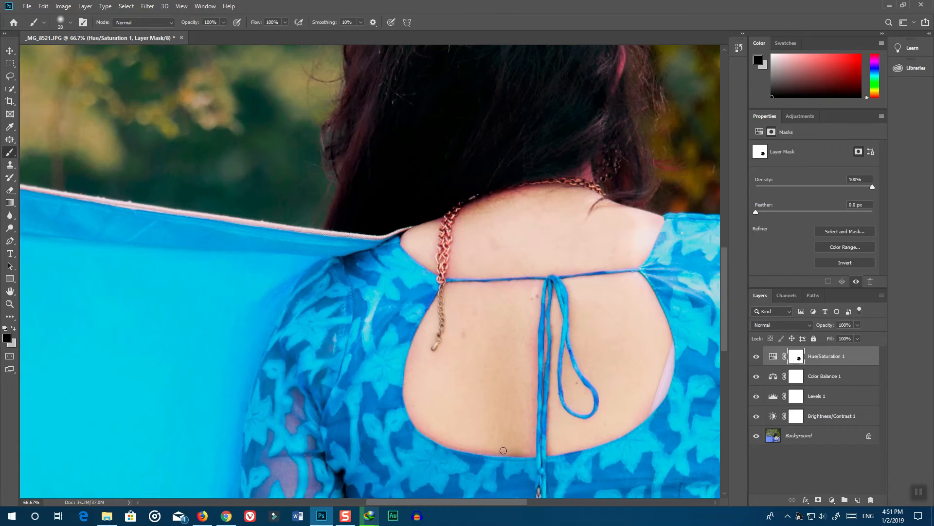
{"action": "left_click_drag", "start_coordinate": [420, 424], "coordinate": [464, 447]}
{"action": "left_click_drag", "start_coordinate": [534, 359], "coordinate": [533, 336]}
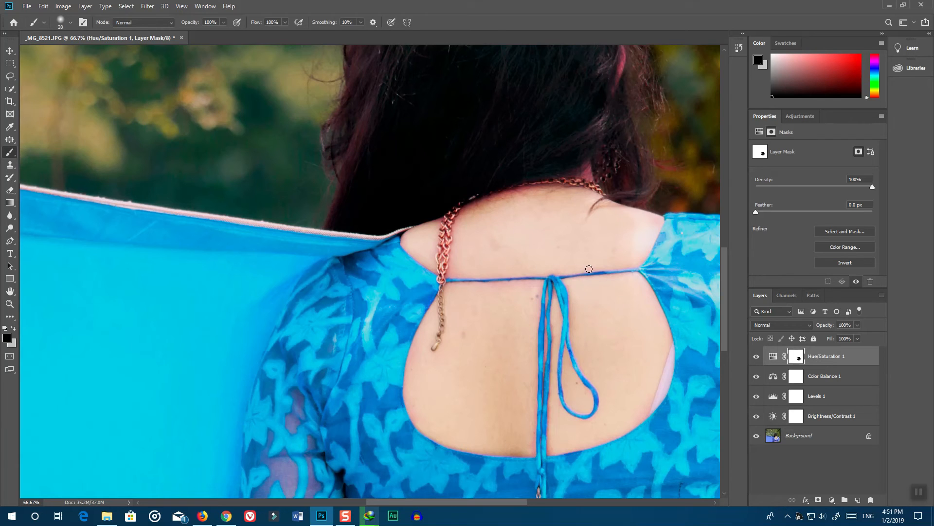
Step: Paint the mask over the strip of bare waist between the blouse and the skirt, on both sides of the tassel
{"action": "scroll", "coordinate": [430, 388], "scroll_direction": "down", "scroll_amount": 5}
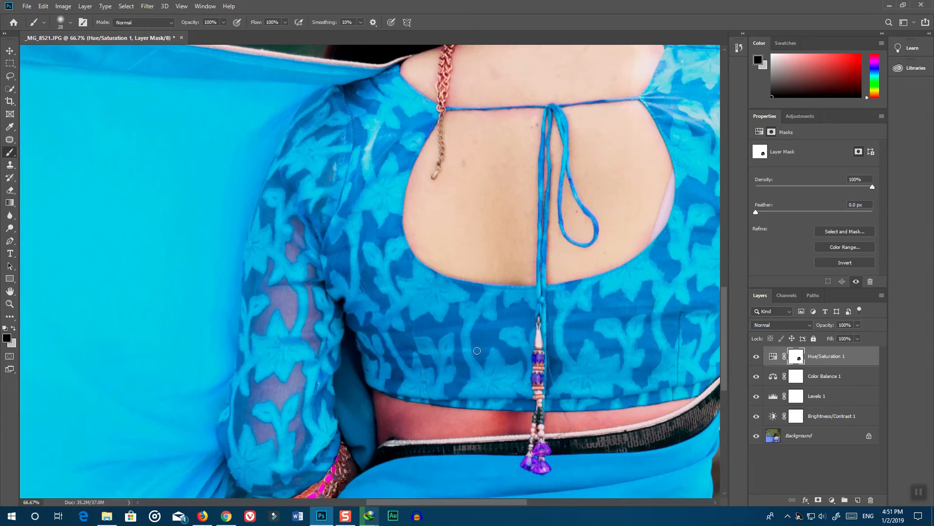
{"action": "mouse_move", "coordinate": [446, 427]}
{"action": "left_mouse_down"}
{"action": "mouse_move", "coordinate": [467, 423]}
{"action": "mouse_move", "coordinate": [416, 430]}
{"action": "mouse_move", "coordinate": [468, 434]}
{"action": "mouse_move", "coordinate": [397, 422]}
{"action": "left_mouse_up"}
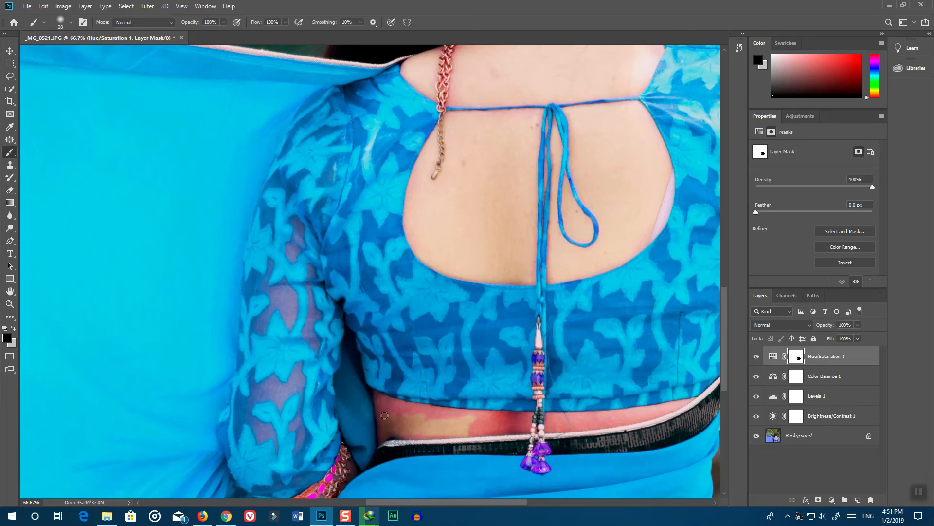
{"action": "mouse_move", "coordinate": [398, 411]}
{"action": "left_mouse_down"}
{"action": "mouse_move", "coordinate": [460, 412]}
{"action": "mouse_move", "coordinate": [382, 395]}
{"action": "mouse_move", "coordinate": [405, 435]}
{"action": "mouse_move", "coordinate": [387, 437]}
{"action": "mouse_move", "coordinate": [484, 434]}
{"action": "mouse_move", "coordinate": [462, 430]}
{"action": "mouse_move", "coordinate": [499, 427]}
{"action": "mouse_move", "coordinate": [441, 413]}
{"action": "mouse_move", "coordinate": [500, 418]}
{"action": "left_mouse_up"}
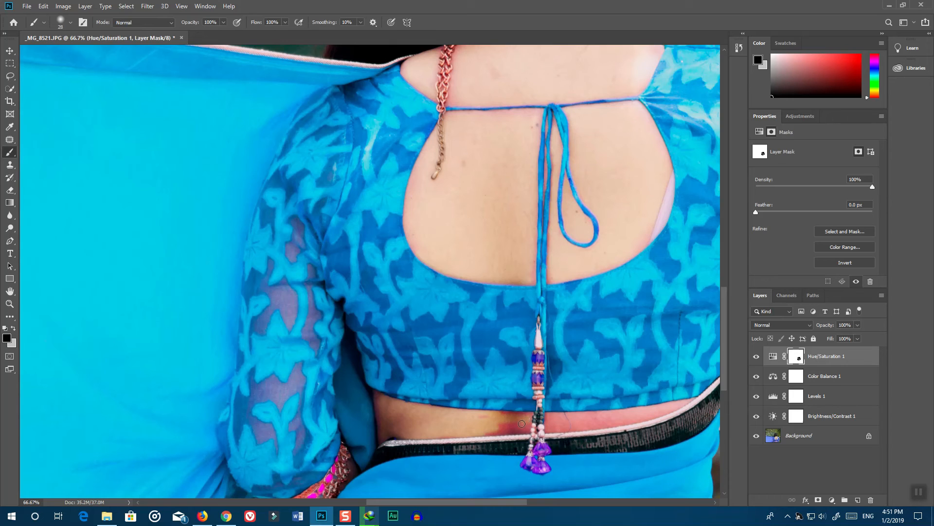
{"action": "mouse_move", "coordinate": [521, 424]}
{"action": "left_mouse_down"}
{"action": "mouse_move", "coordinate": [507, 429]}
{"action": "mouse_move", "coordinate": [521, 424]}
{"action": "mouse_move", "coordinate": [497, 416]}
{"action": "mouse_move", "coordinate": [515, 428]}
{"action": "mouse_move", "coordinate": [579, 424]}
{"action": "mouse_move", "coordinate": [680, 404]}
{"action": "mouse_move", "coordinate": [619, 418]}
{"action": "left_mouse_up"}
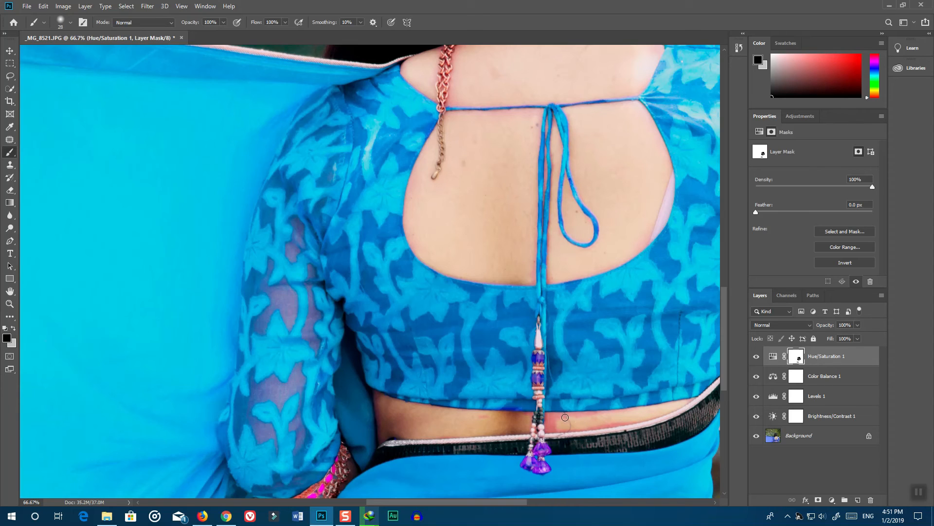
{"action": "mouse_move", "coordinate": [553, 417]}
{"action": "left_mouse_down"}
{"action": "mouse_move", "coordinate": [554, 429]}
{"action": "mouse_move", "coordinate": [554, 415]}
{"action": "mouse_move", "coordinate": [631, 423]}
{"action": "mouse_move", "coordinate": [565, 429]}
{"action": "mouse_move", "coordinate": [549, 420]}
{"action": "left_mouse_up"}
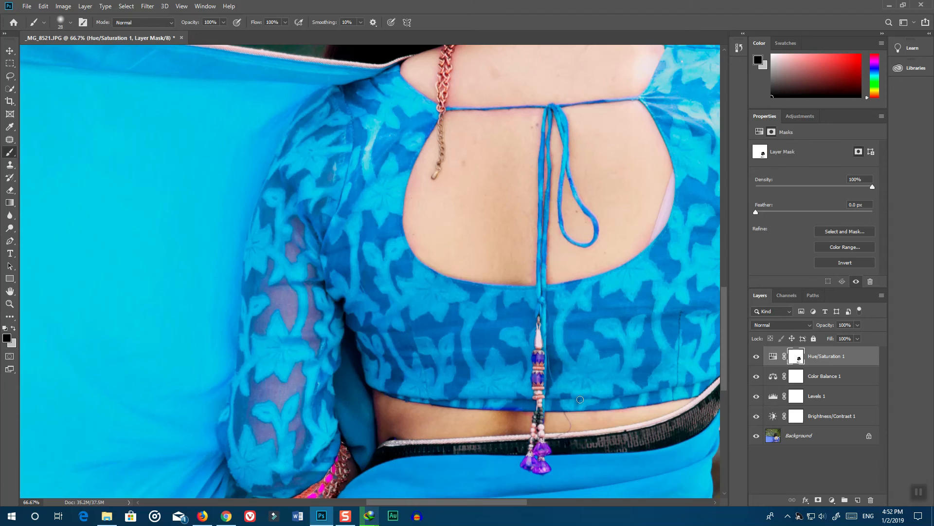
Step: Paint the mask along the necklace chain to restore its original colour, and fit the whole photo on screen
{"action": "scroll", "coordinate": [586, 208], "scroll_direction": "up", "scroll_amount": 3}
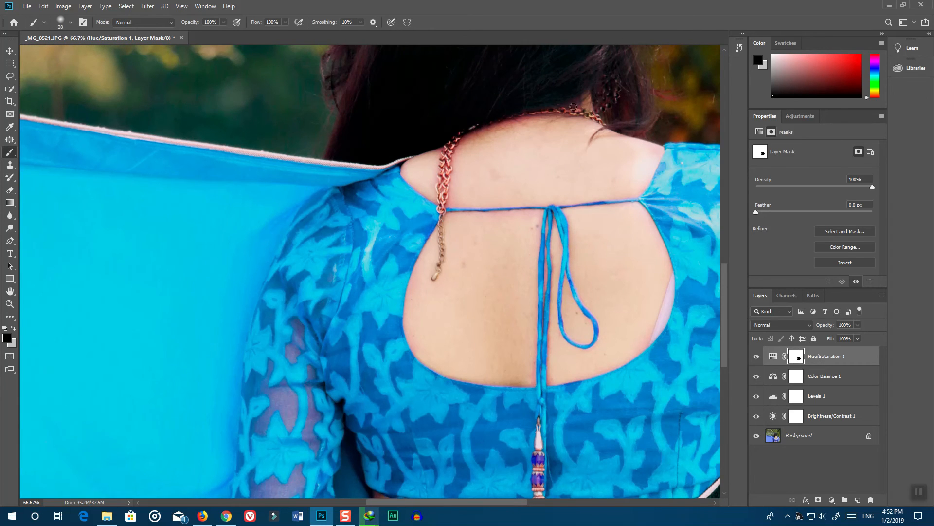
{"action": "mouse_move", "coordinate": [520, 114]}
{"action": "left_mouse_down"}
{"action": "mouse_move", "coordinate": [478, 134]}
{"action": "mouse_move", "coordinate": [437, 192]}
{"action": "mouse_move", "coordinate": [453, 126]}
{"action": "mouse_move", "coordinate": [431, 236]}
{"action": "mouse_move", "coordinate": [448, 224]}
{"action": "mouse_move", "coordinate": [441, 193]}
{"action": "mouse_move", "coordinate": [434, 259]}
{"action": "left_mouse_up"}
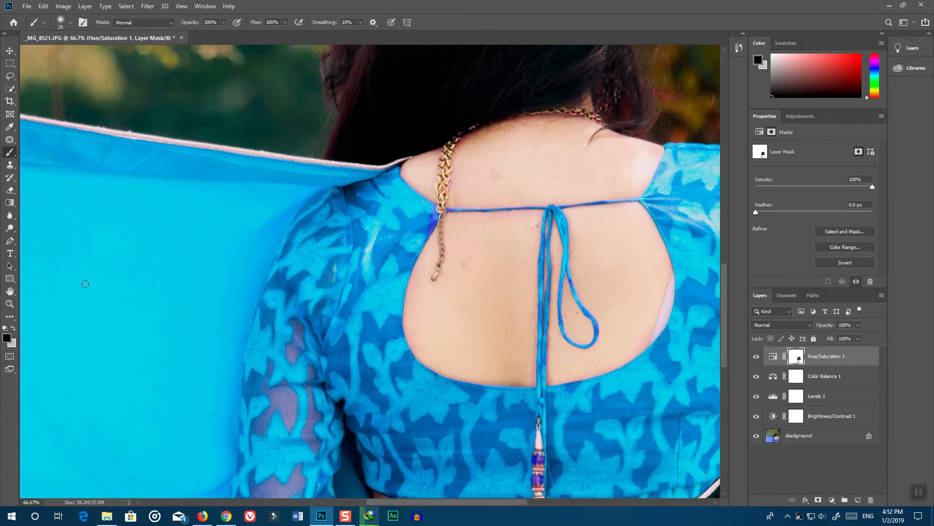
{"action": "left_click", "coordinate": [9, 303]}
{"action": "right_click", "coordinate": [245, 288]}
{"action": "left_click", "coordinate": [258, 297]}
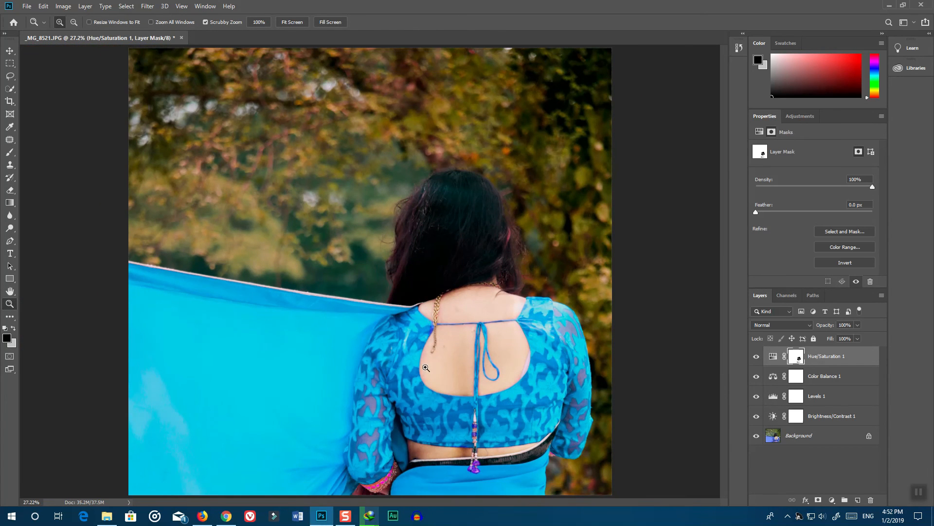
{"action": "left_click", "coordinate": [28, 9]}
{"action": "left_click", "coordinate": [39, 28]}
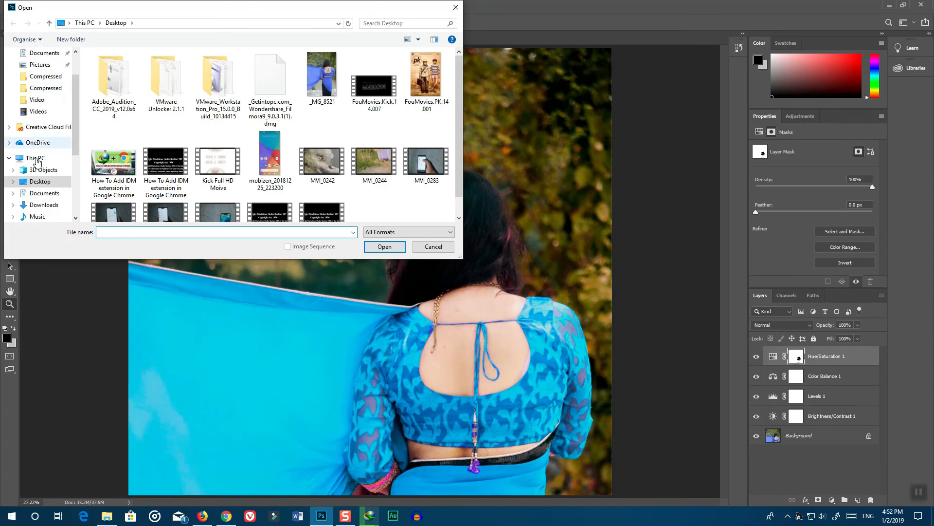
{"action": "left_click", "coordinate": [43, 204]}
{"action": "scroll", "coordinate": [253, 121], "scroll_direction": "down", "scroll_amount": 3}
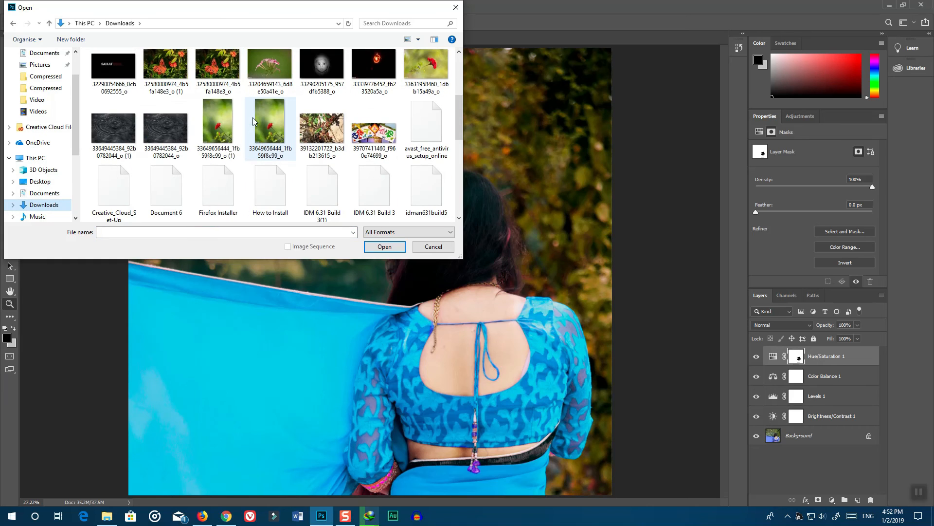
{"action": "double_click", "coordinate": [116, 72]}
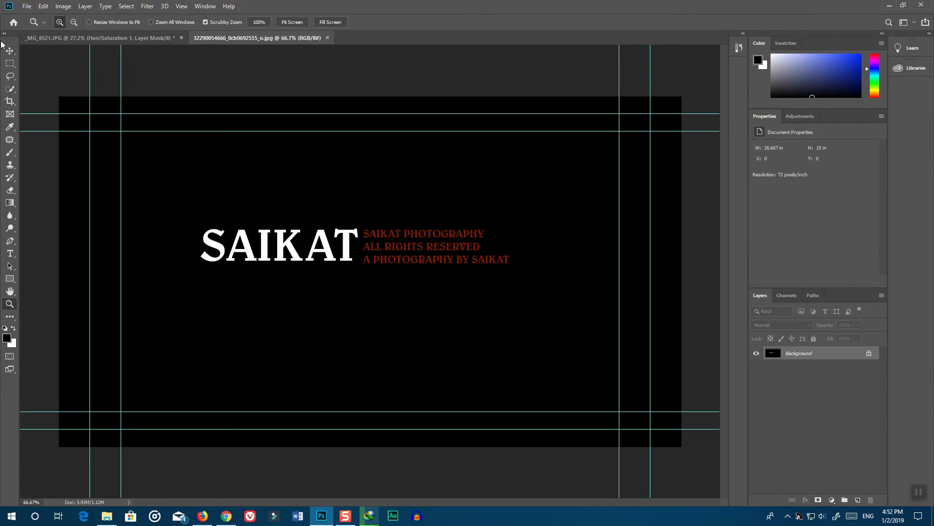
{"action": "key", "text": "v"}
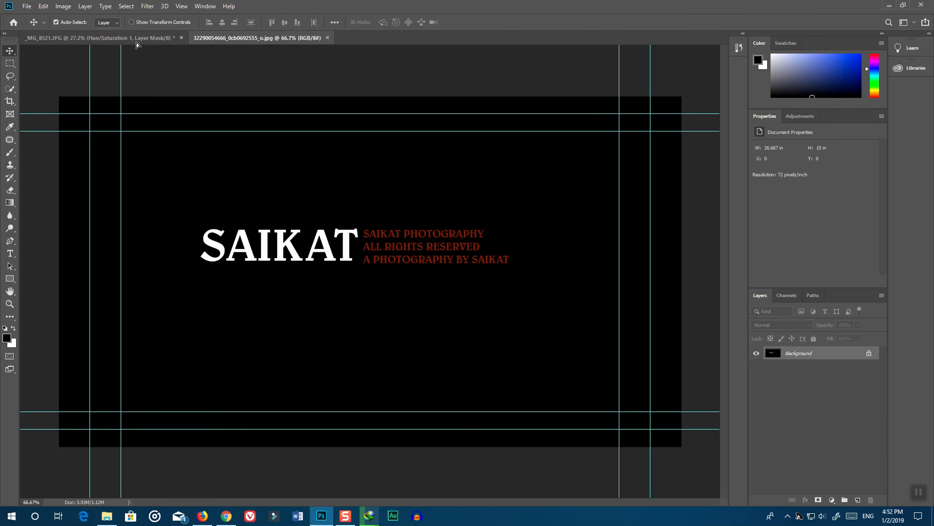
{"action": "left_click_drag", "start_coordinate": [136, 45], "coordinate": [334, 195]}
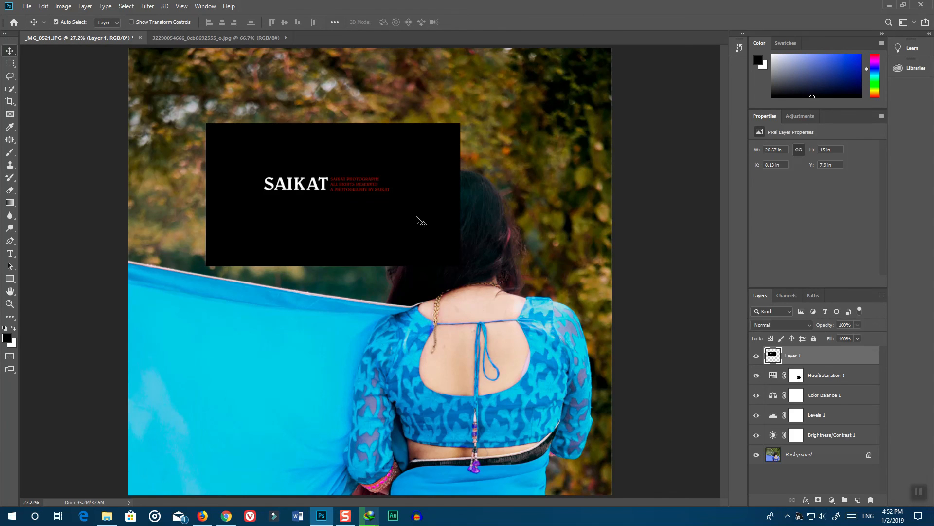
Step: Set the logo layer's blend mode to Screen and move the logo to the photo's upper-left corner
{"action": "left_click", "coordinate": [777, 322]}
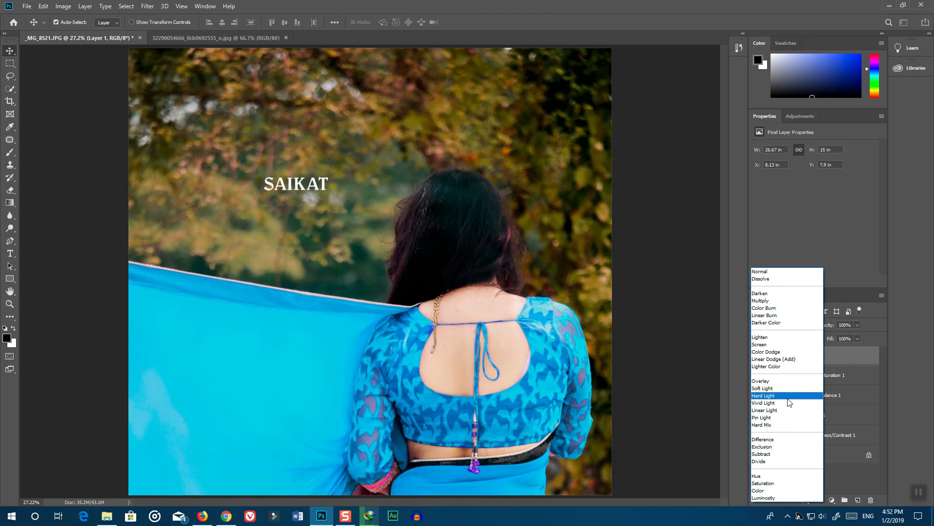
{"action": "left_click", "coordinate": [771, 345]}
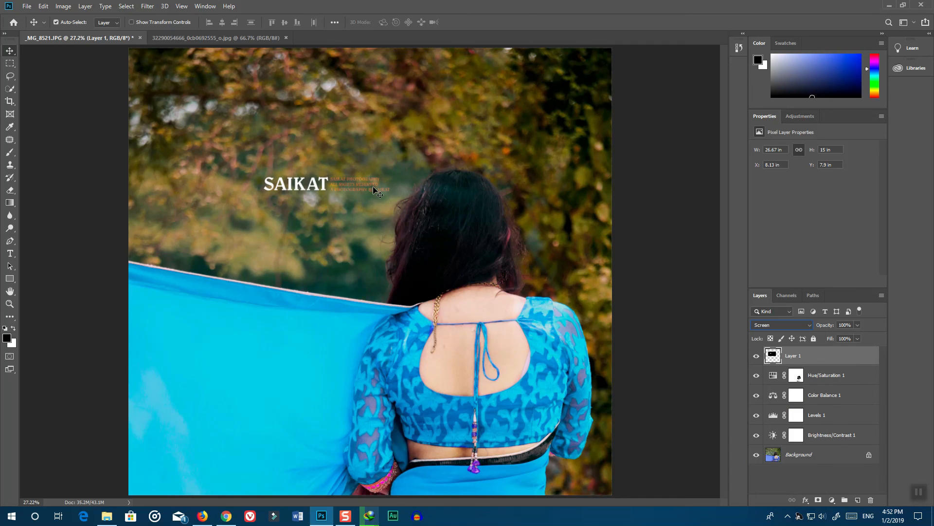
{"action": "left_click_drag", "start_coordinate": [373, 187], "coordinate": [235, 67]}
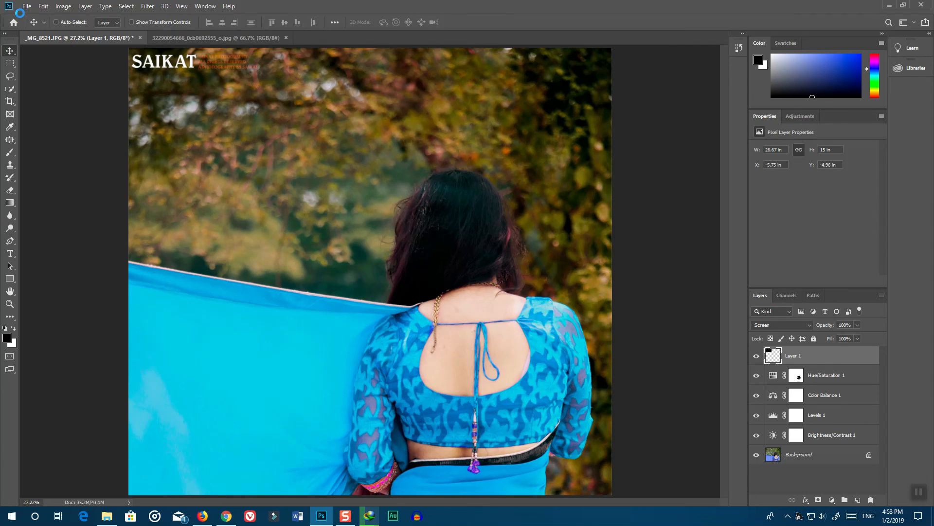
{"action": "key", "text": "ctrl+shift+s"}
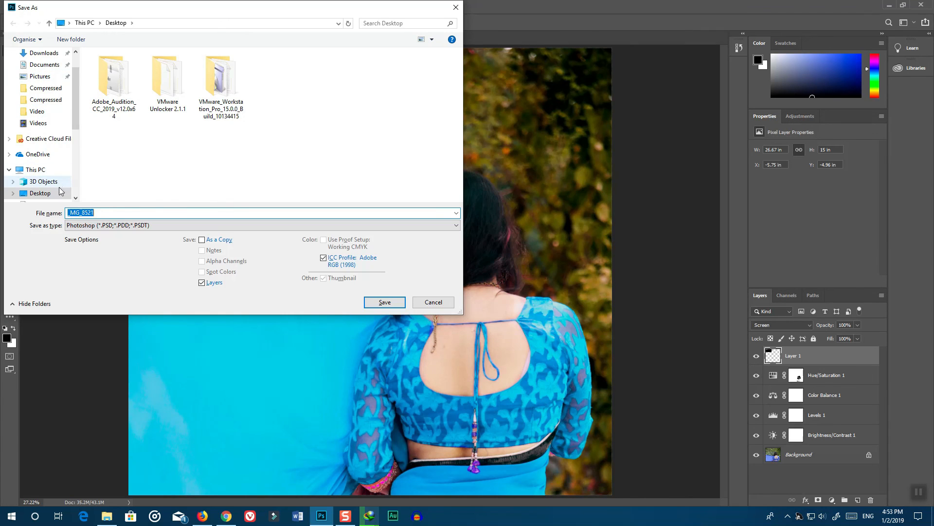
{"action": "left_click", "coordinate": [384, 302]}
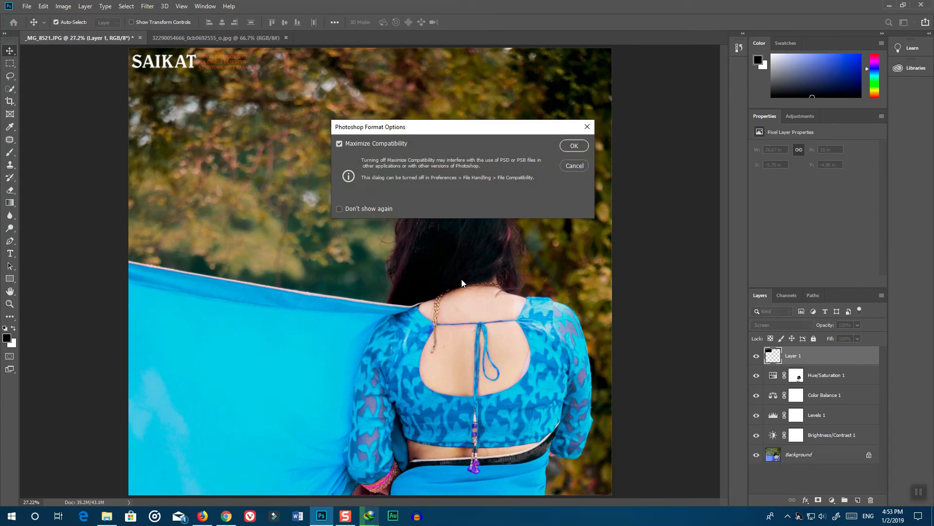
{"action": "left_click", "coordinate": [574, 166]}
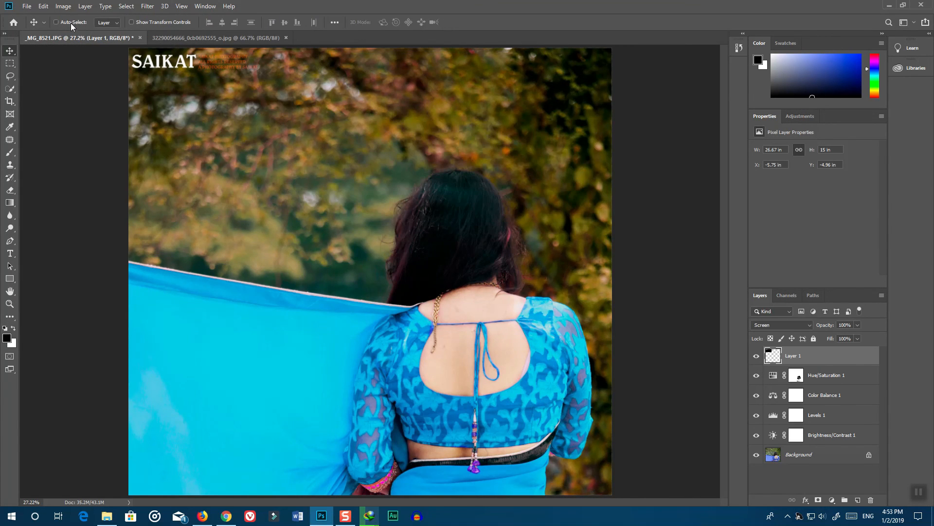
Step: Save a JPEG copy named _MG_8521 to the Desktop at quality 12, overwriting the existing file, with Preview enabled, and minimise the editor window
{"action": "key", "text": "ctrl+shift+s"}
{"action": "left_click", "coordinate": [197, 226]}
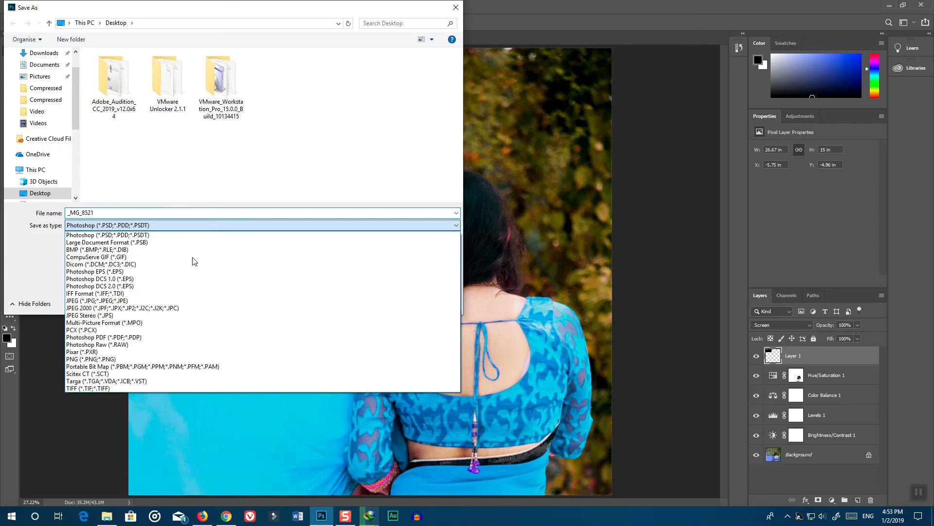
{"action": "left_click", "coordinate": [186, 299]}
{"action": "left_click", "coordinate": [379, 304]}
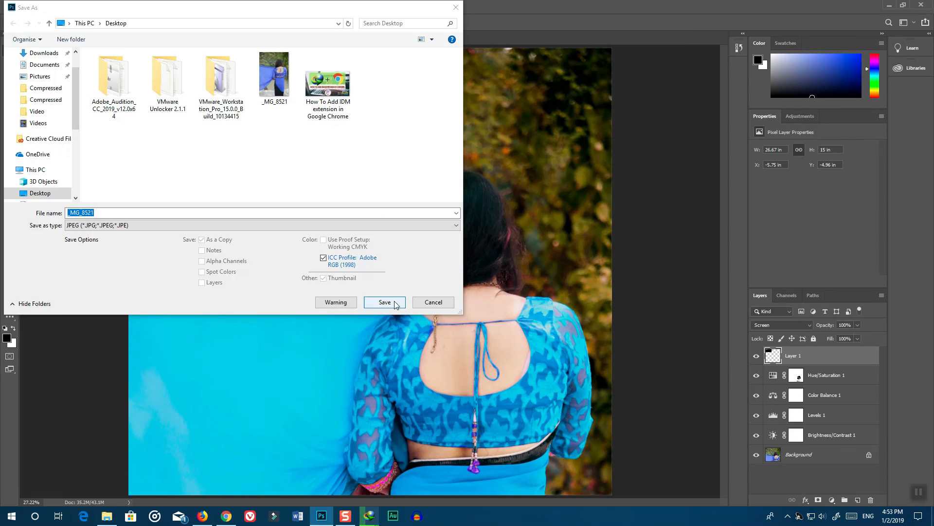
{"action": "left_click", "coordinate": [484, 256]}
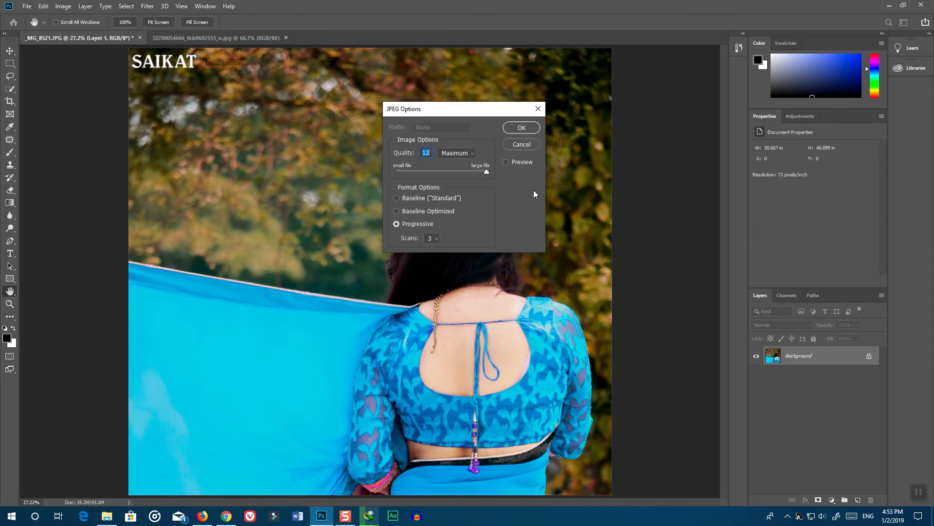
{"action": "left_click", "coordinate": [524, 161]}
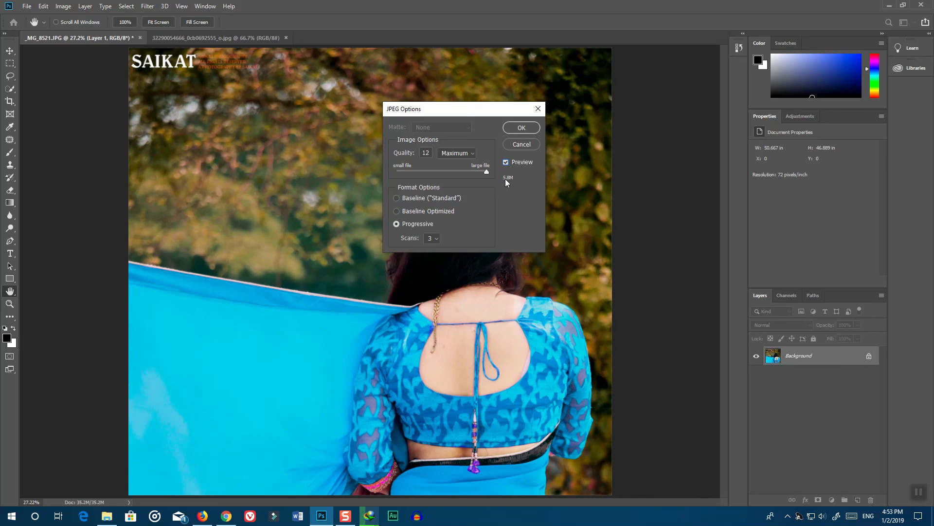
{"action": "left_click", "coordinate": [519, 128]}
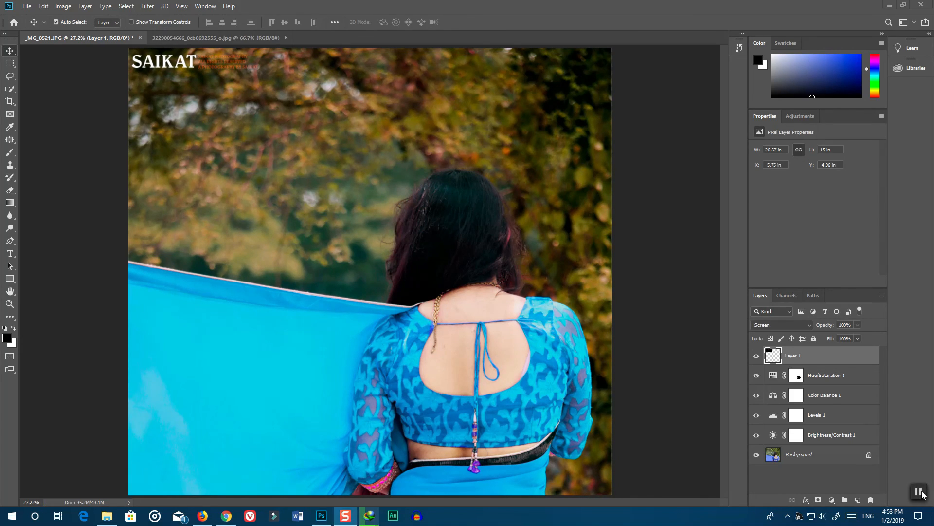
{"action": "left_click", "coordinate": [889, 5]}
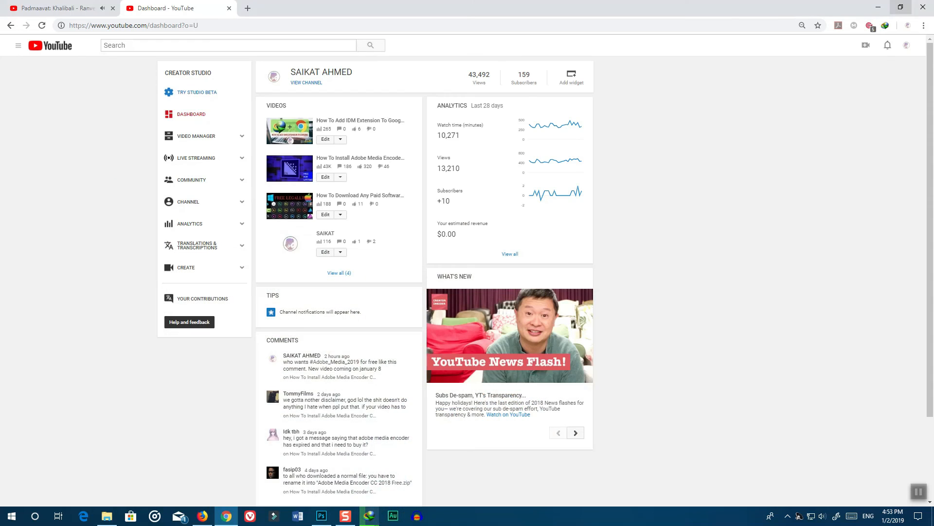